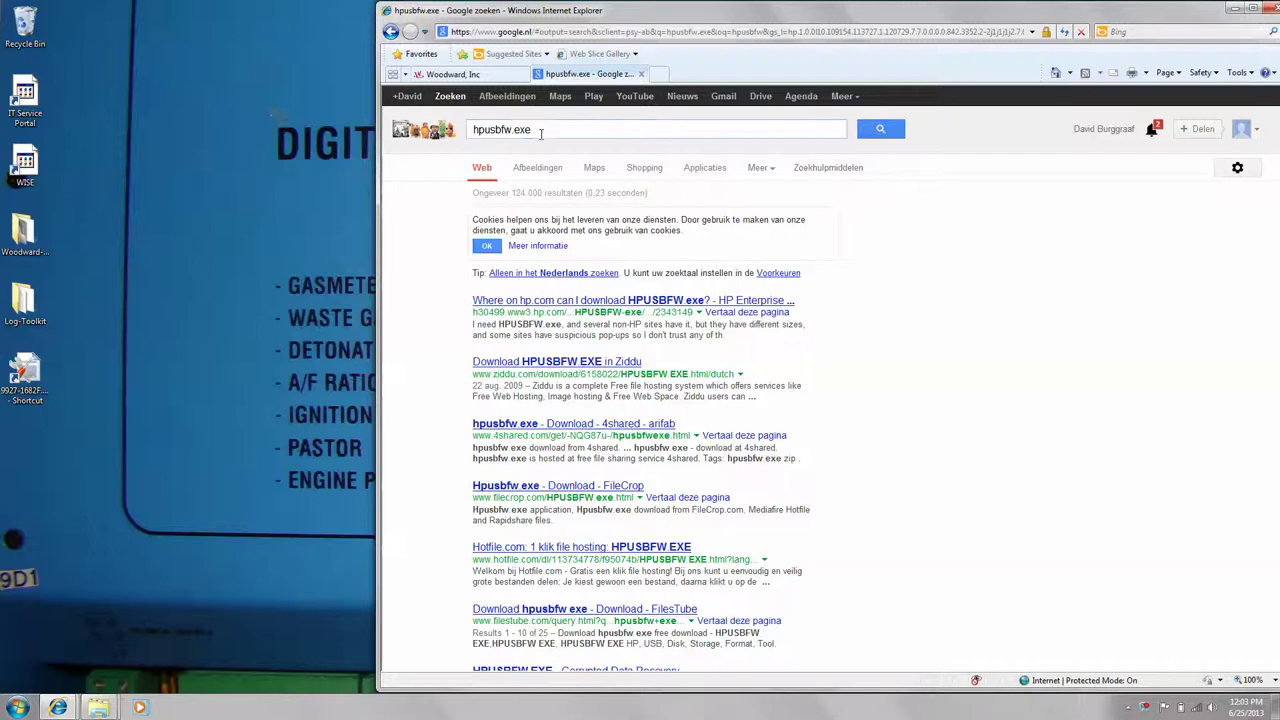
- Review the Google results for 'hpusbfw.exe', then minimize the browser to reveal the desktop
left_click(542, 131)
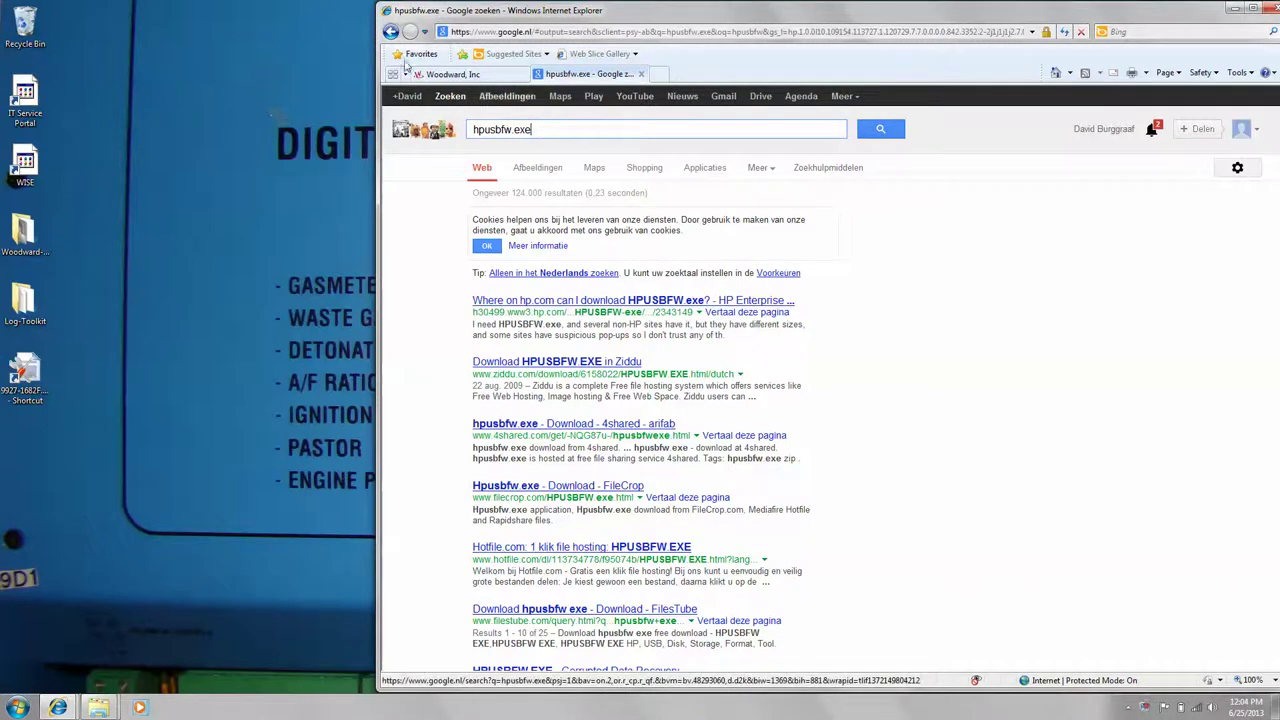
left_click(1234, 8)
- Restore the BootUsb folder and try launching HPUSBFW.EXE, dismissing the permission-denied error
mouse_move(99, 707)
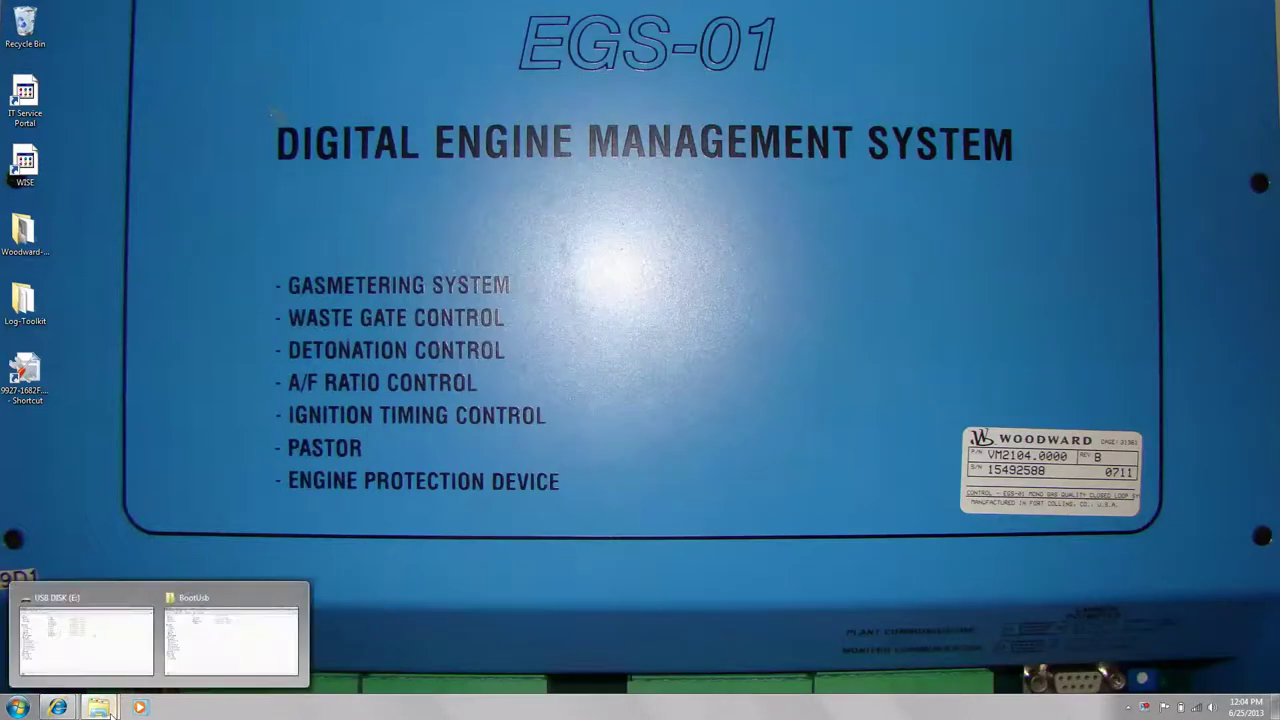
left_click(183, 636)
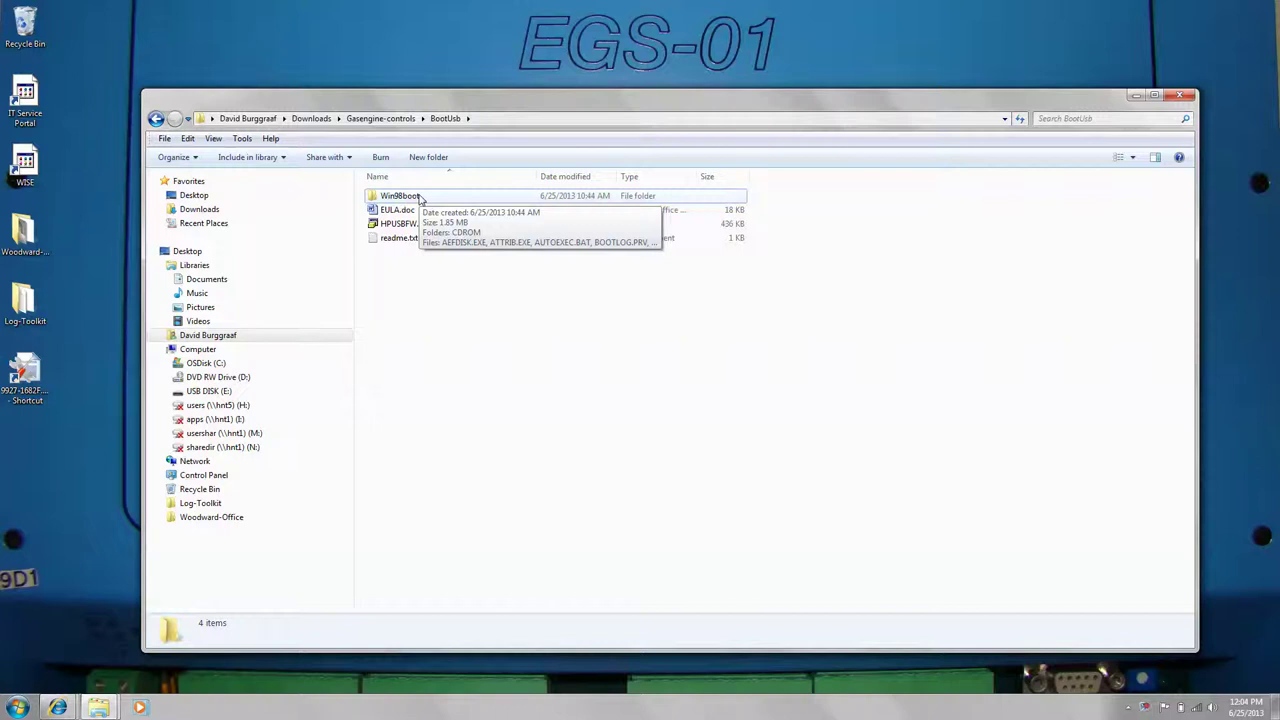
left_click(398, 225)
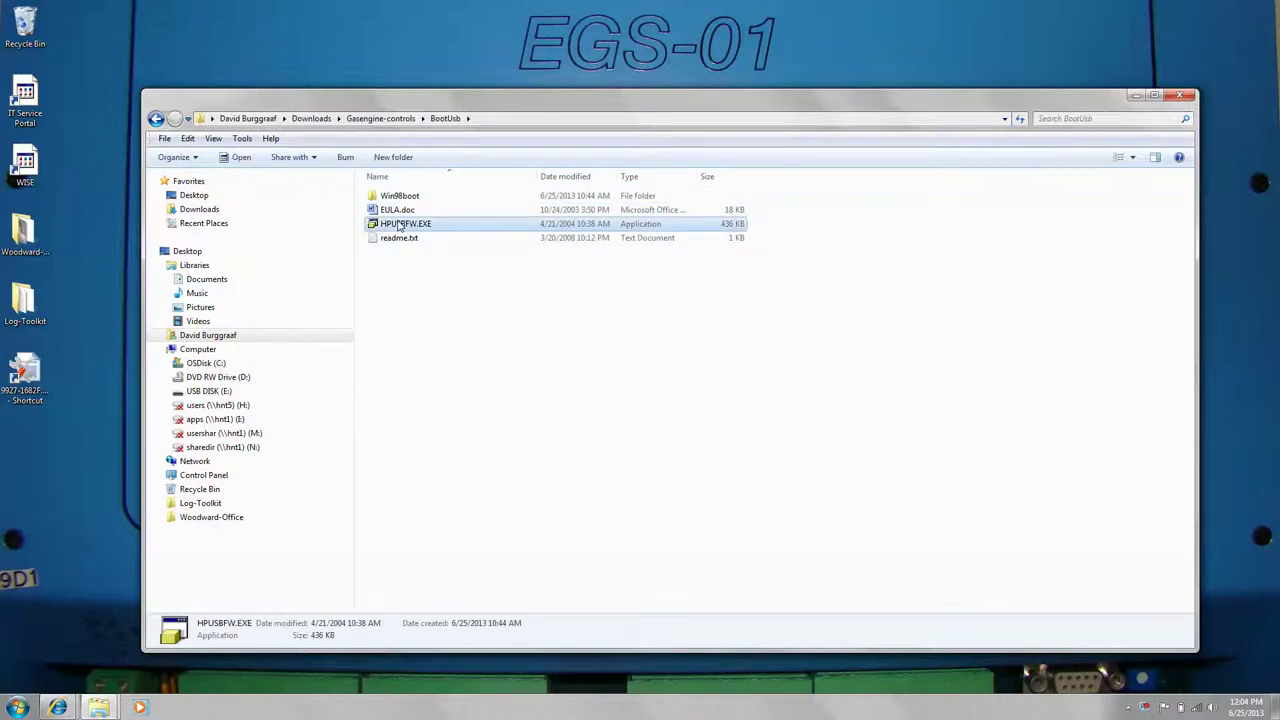
double_click(398, 225)
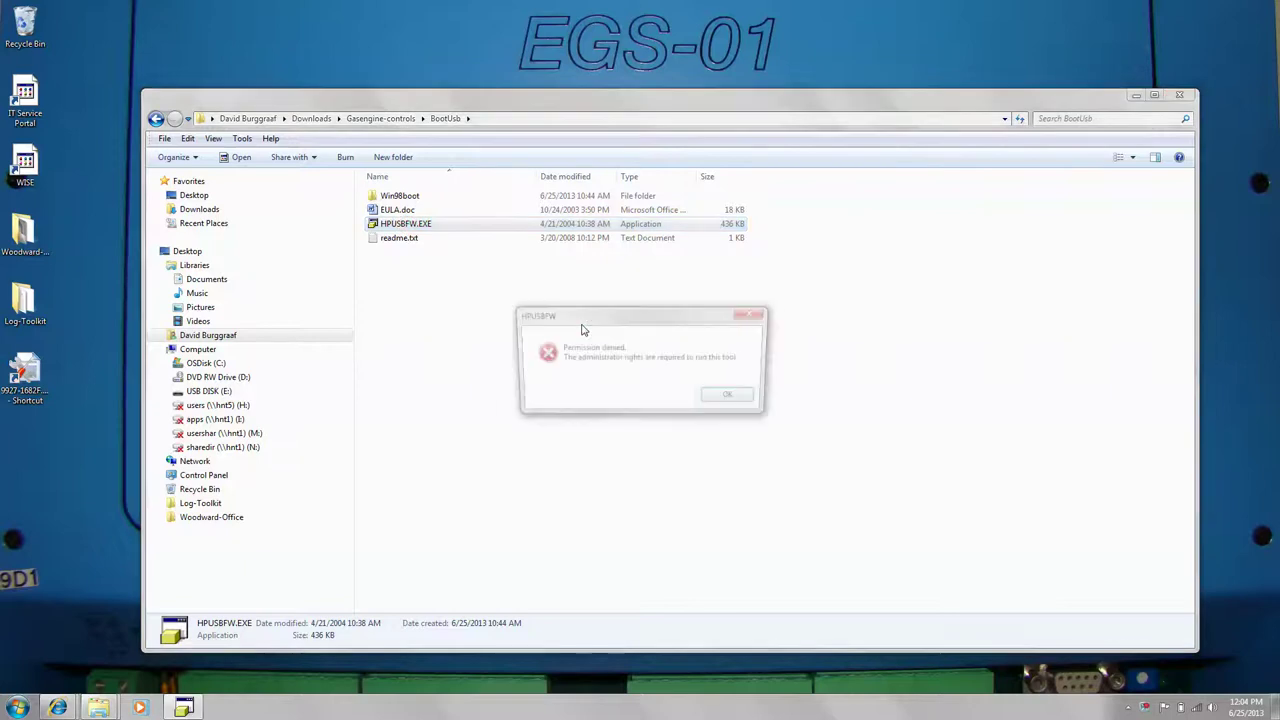
left_click(734, 398)
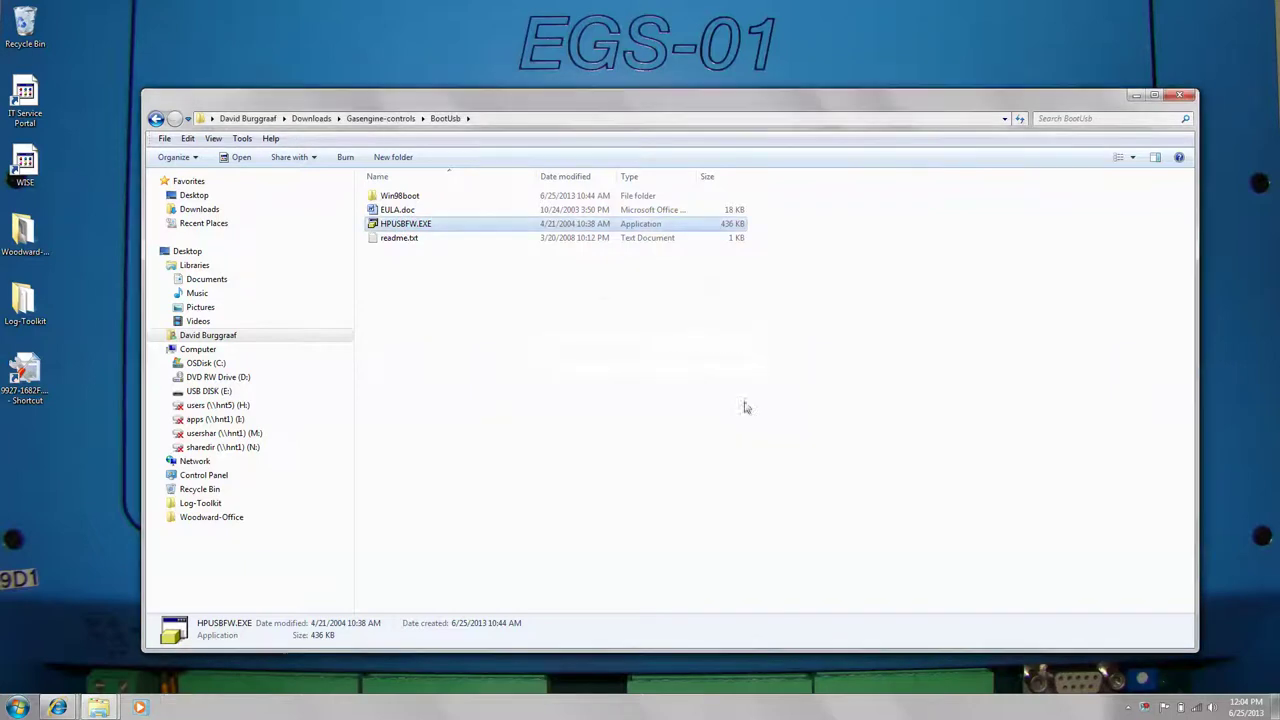
double_click(402, 225)
- Run HPUSBFW.EXE as administrator and approve the UAC prompt
right_click(404, 224)
left_click(470, 246)
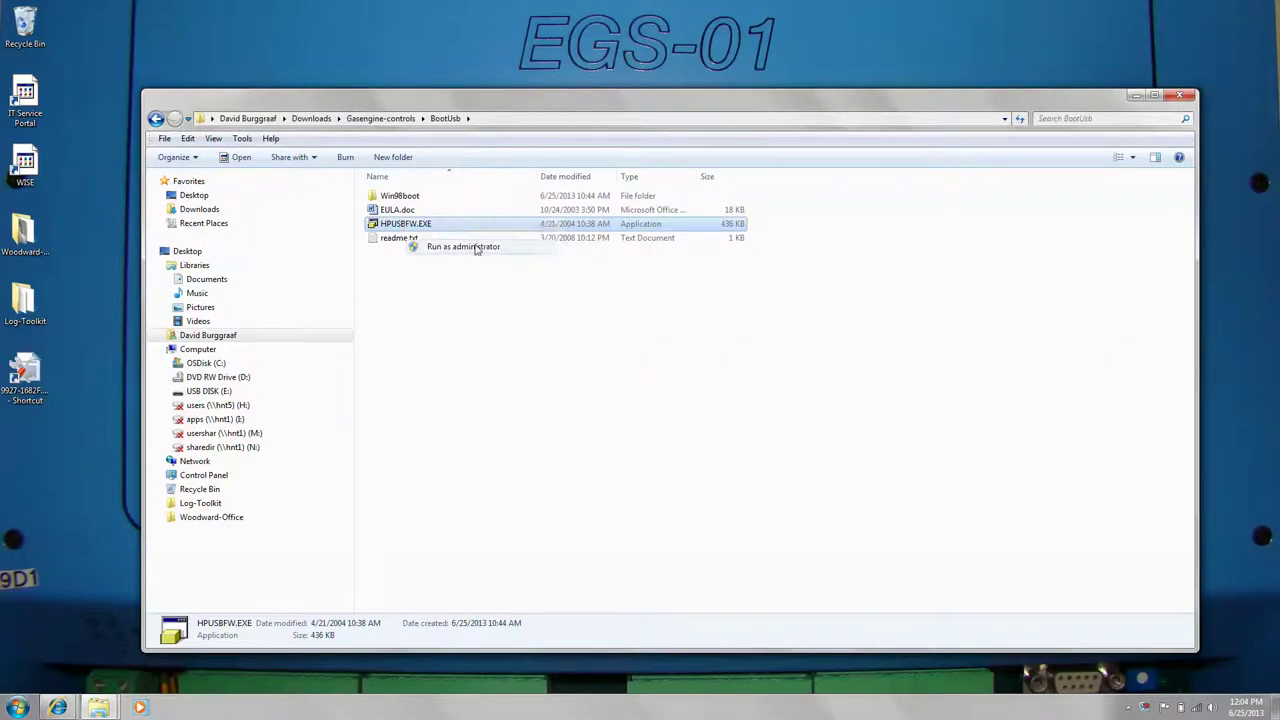
left_click(729, 411)
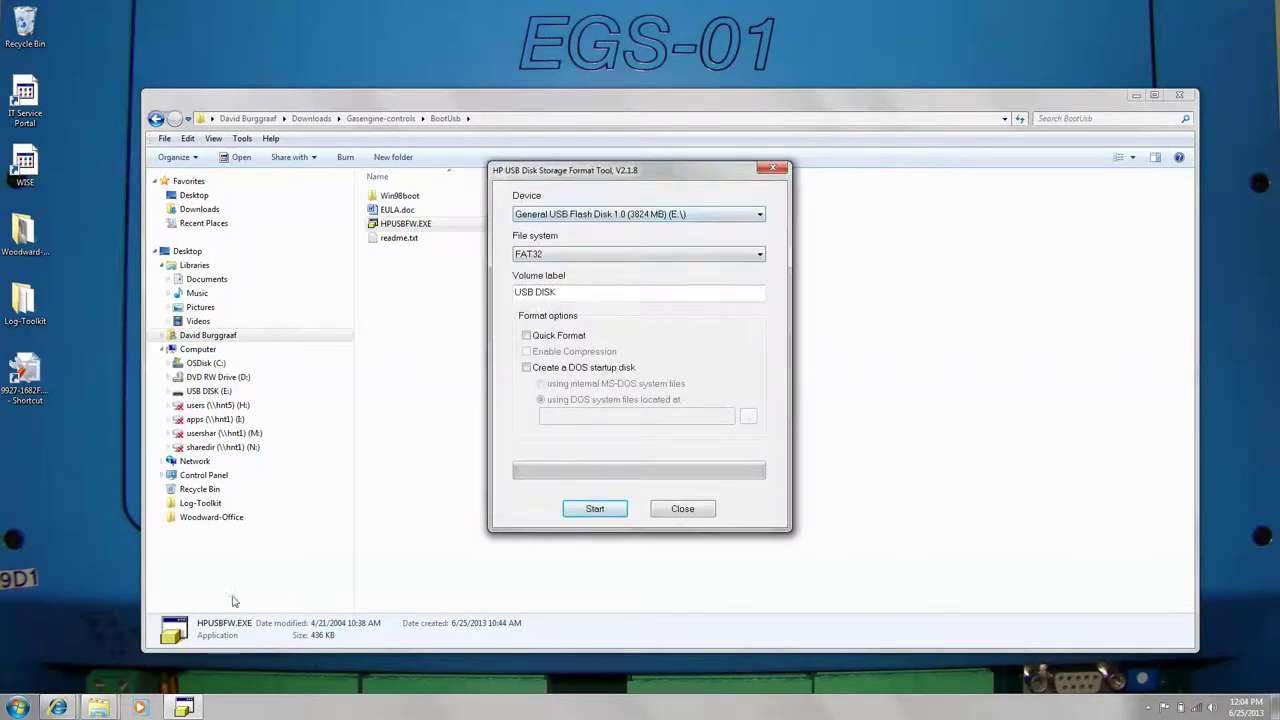
- Change the volume label to EGS-01, enable Create a DOS startup disk, and browse for system files
left_click_drag(552, 295, 478, 298)
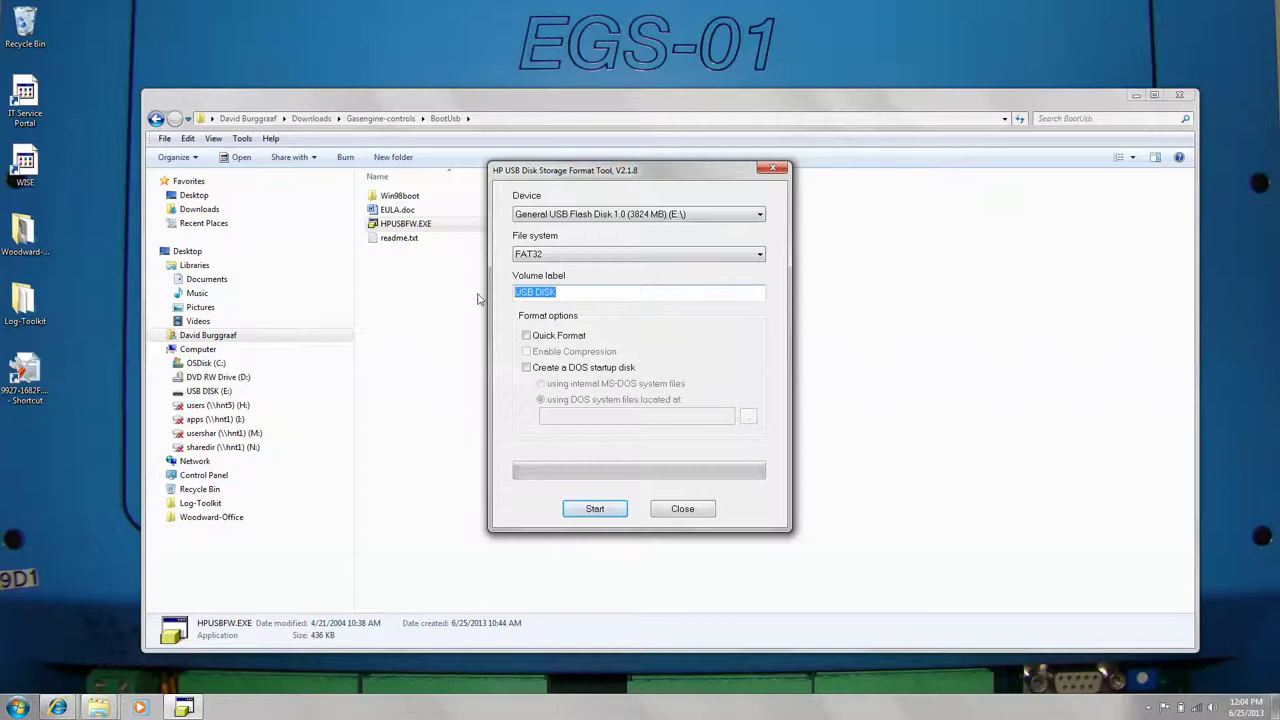
type("EGS-01")
left_click(563, 370)
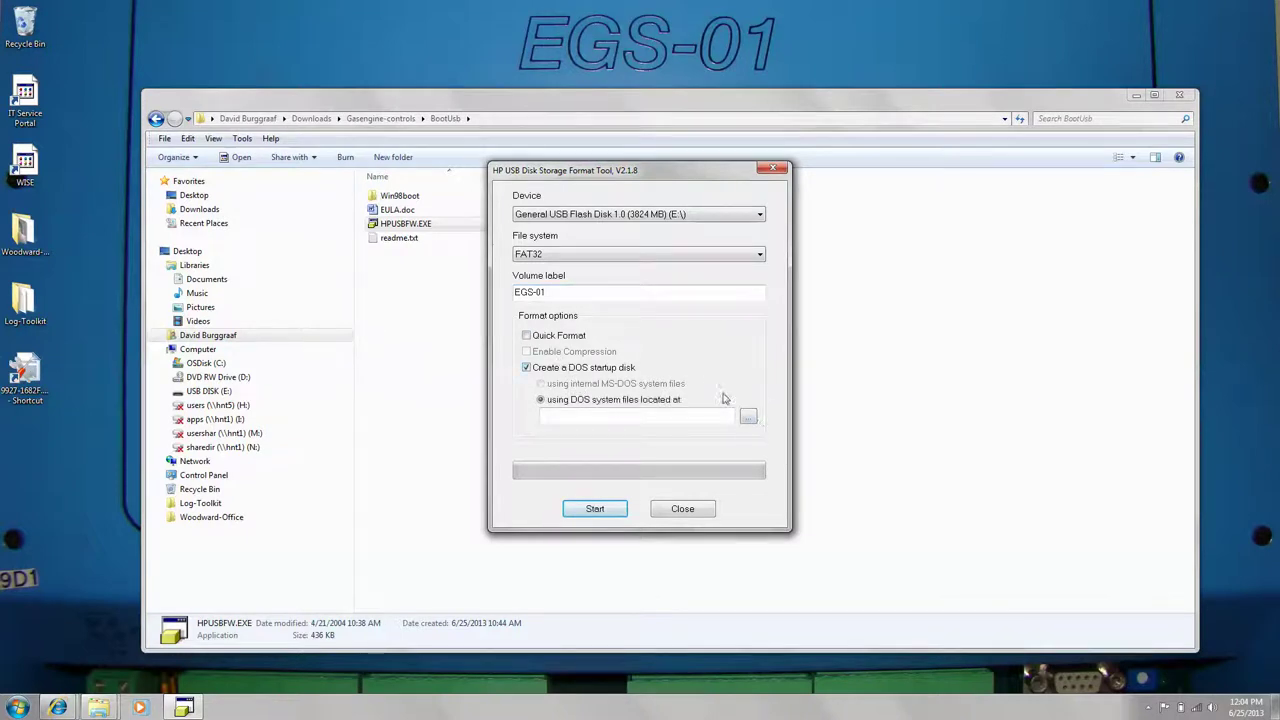
left_click(750, 418)
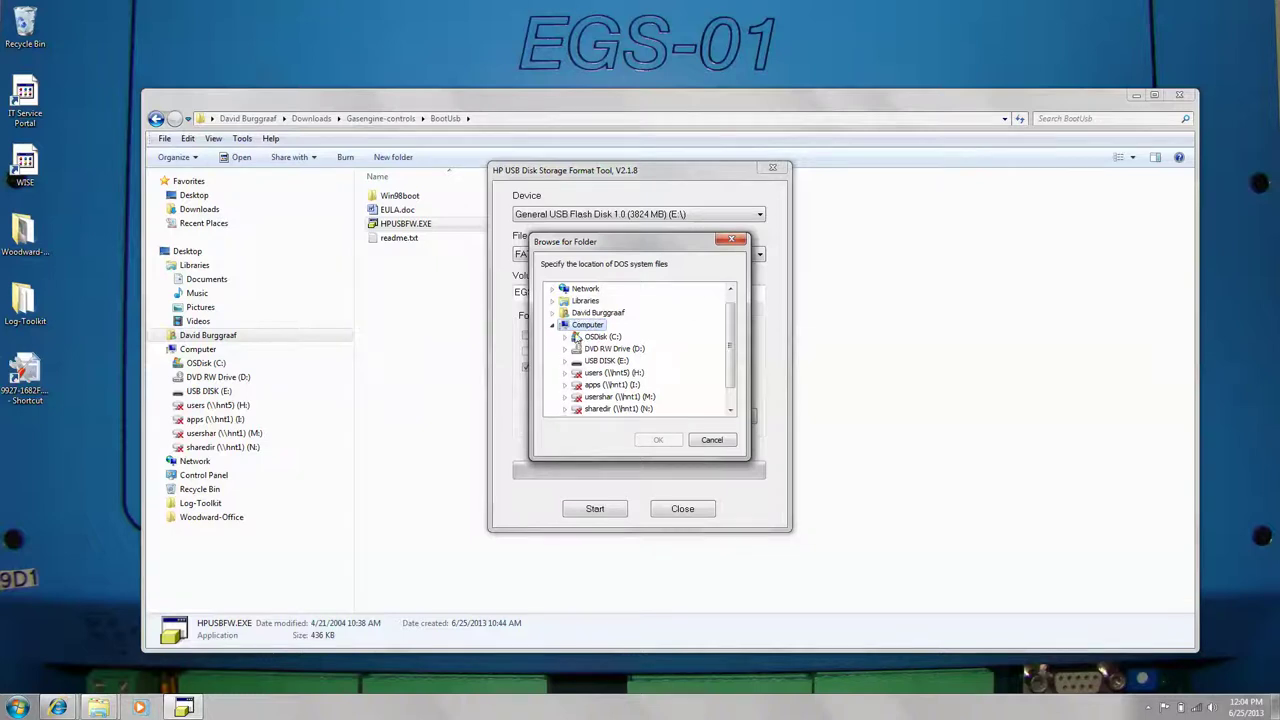
- Choose the Win98boot folder under Downloads\Gasengine-controls\BootUsb as the DOS system files source
left_click(553, 325)
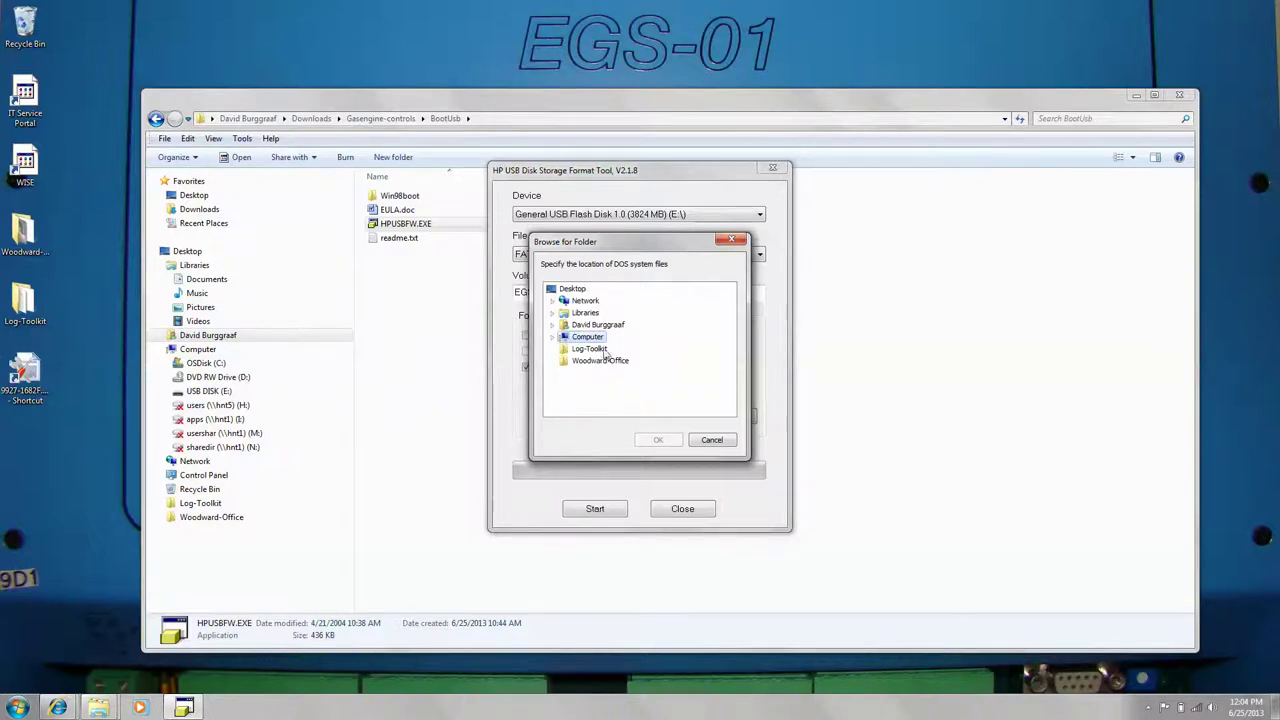
left_click(589, 324)
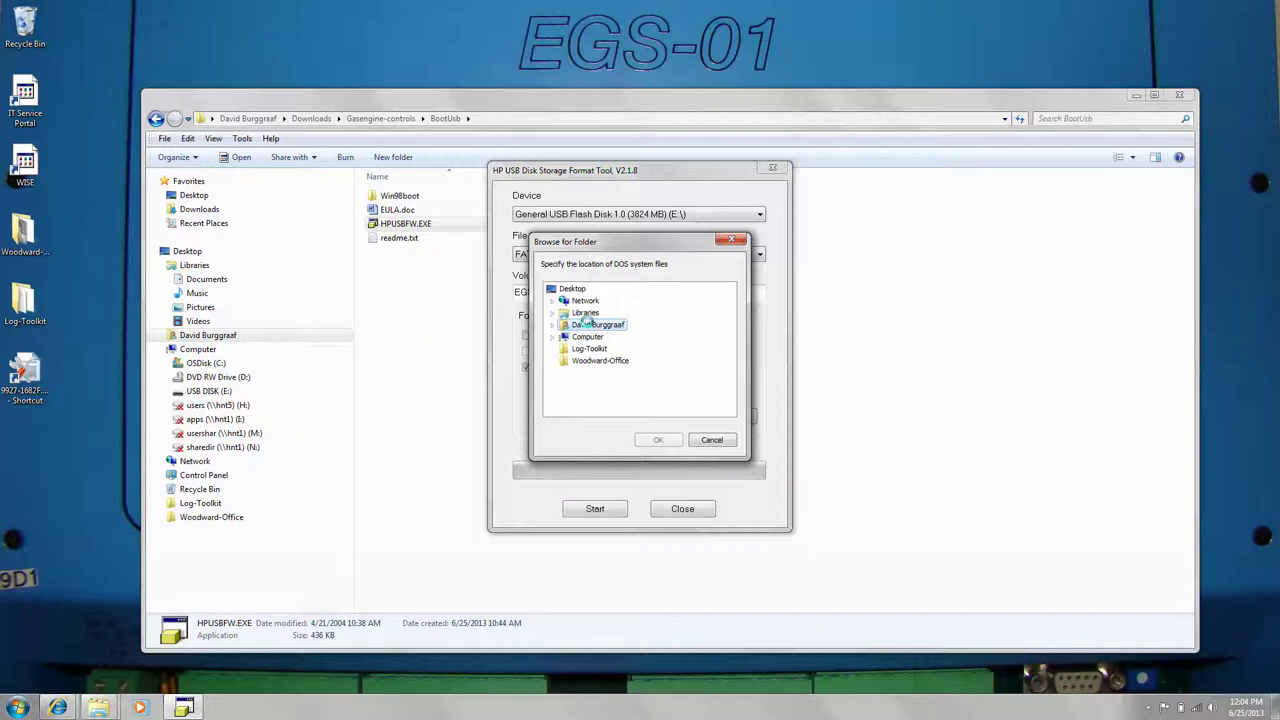
double_click(588, 324)
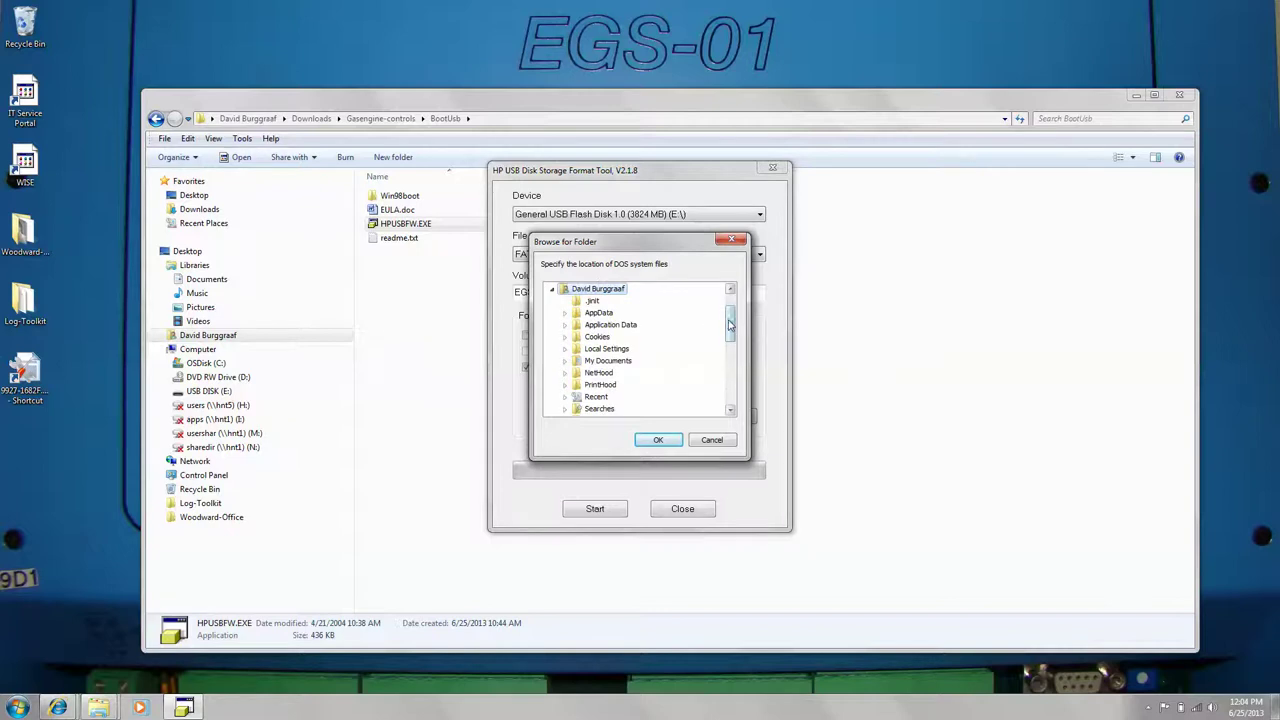
left_click_drag(730, 323, 731, 356)
double_click(603, 386)
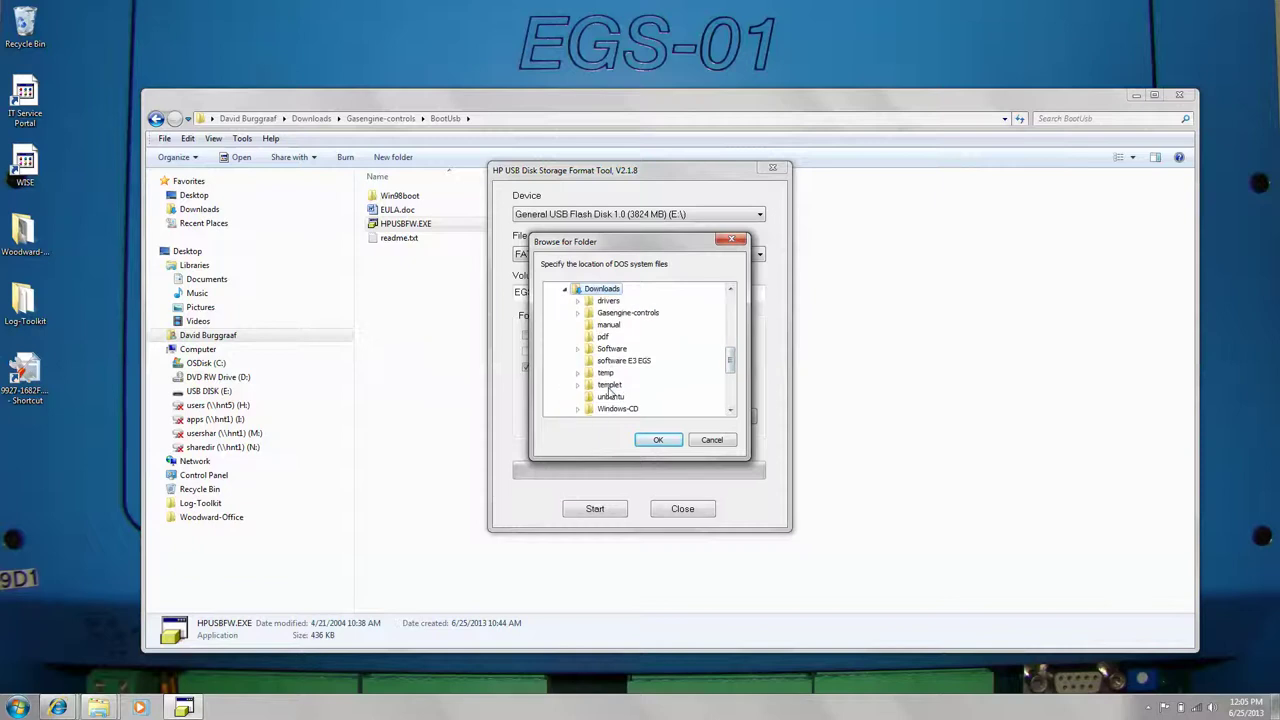
left_click_drag(727, 360, 730, 372)
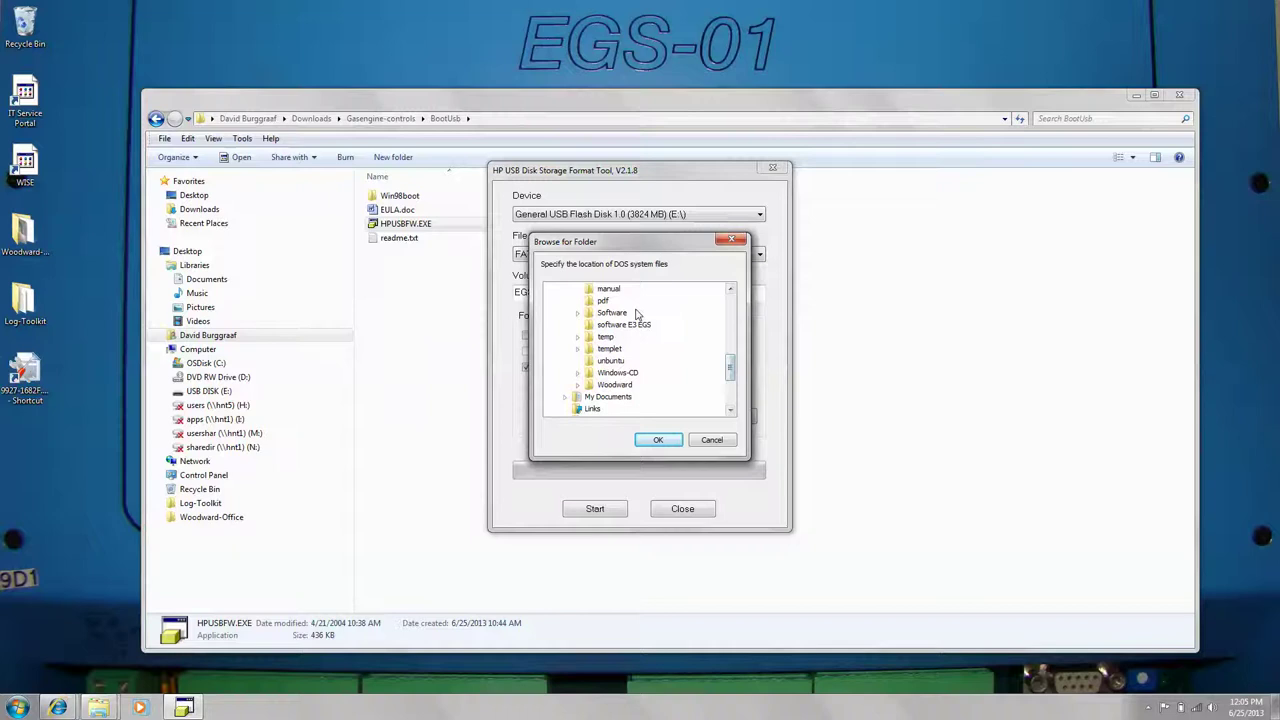
left_click(730, 289)
left_click(730, 289)
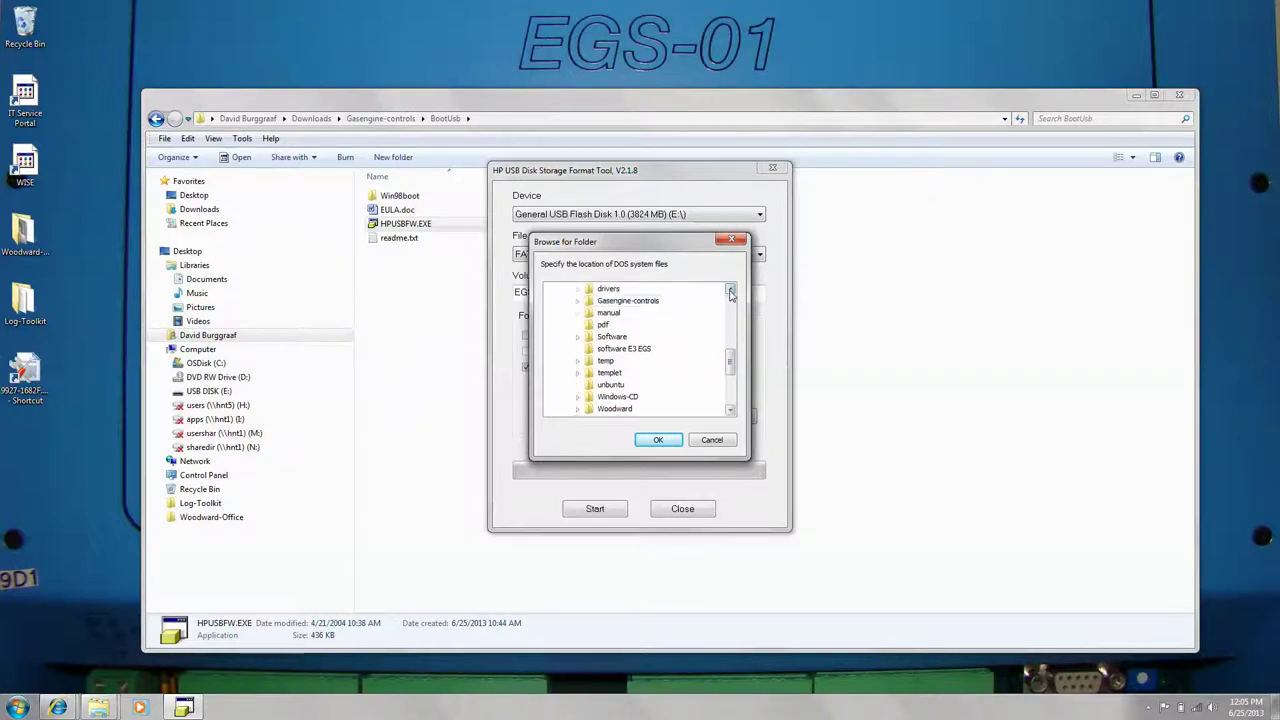
double_click(648, 302)
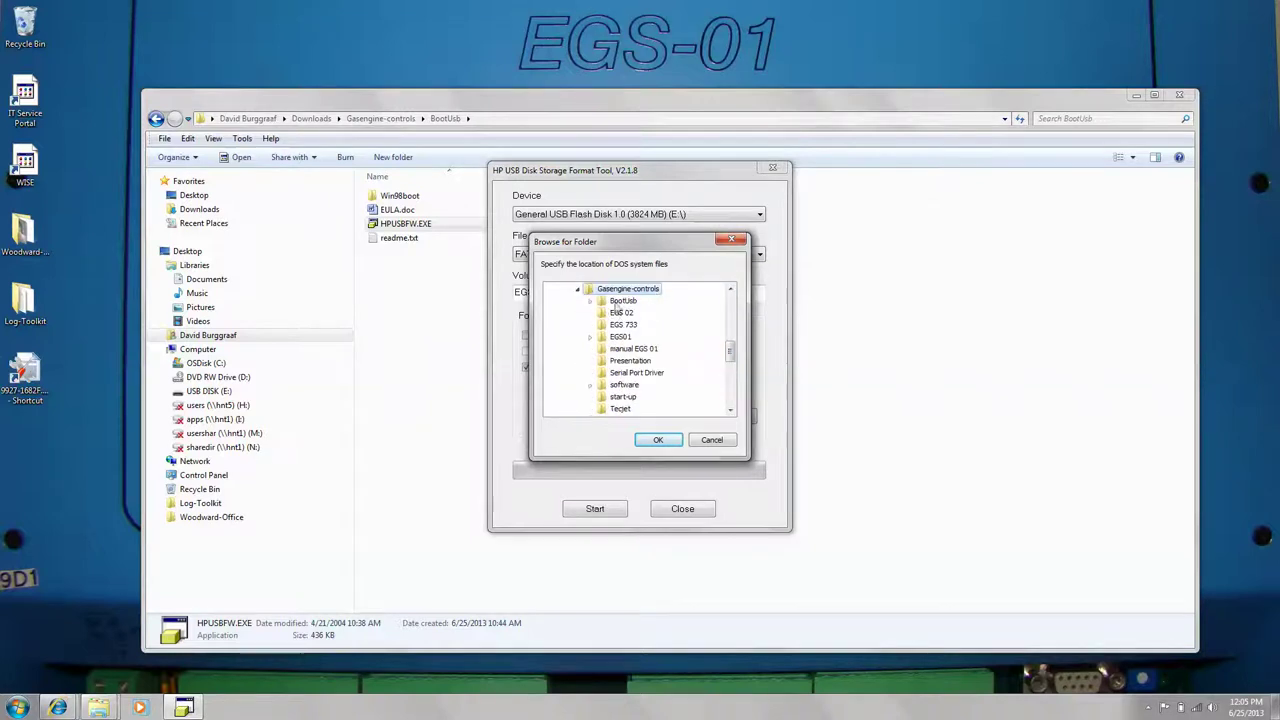
left_click(623, 302)
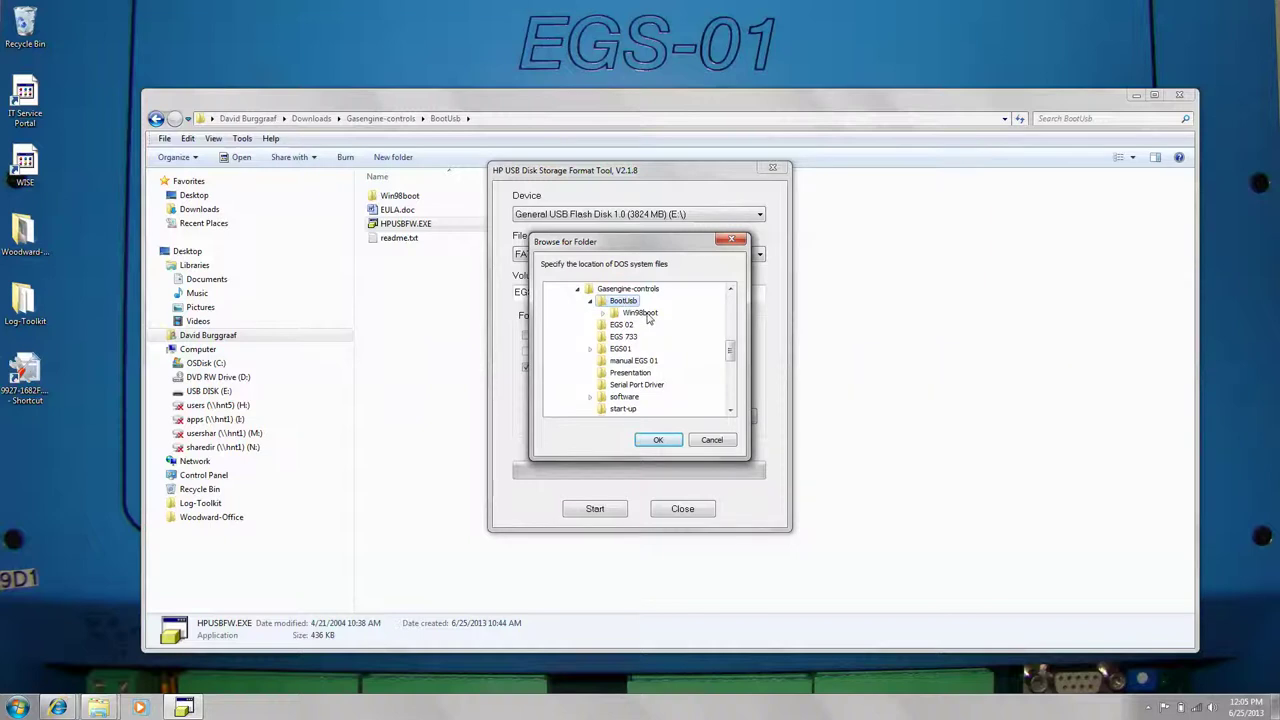
double_click(640, 313)
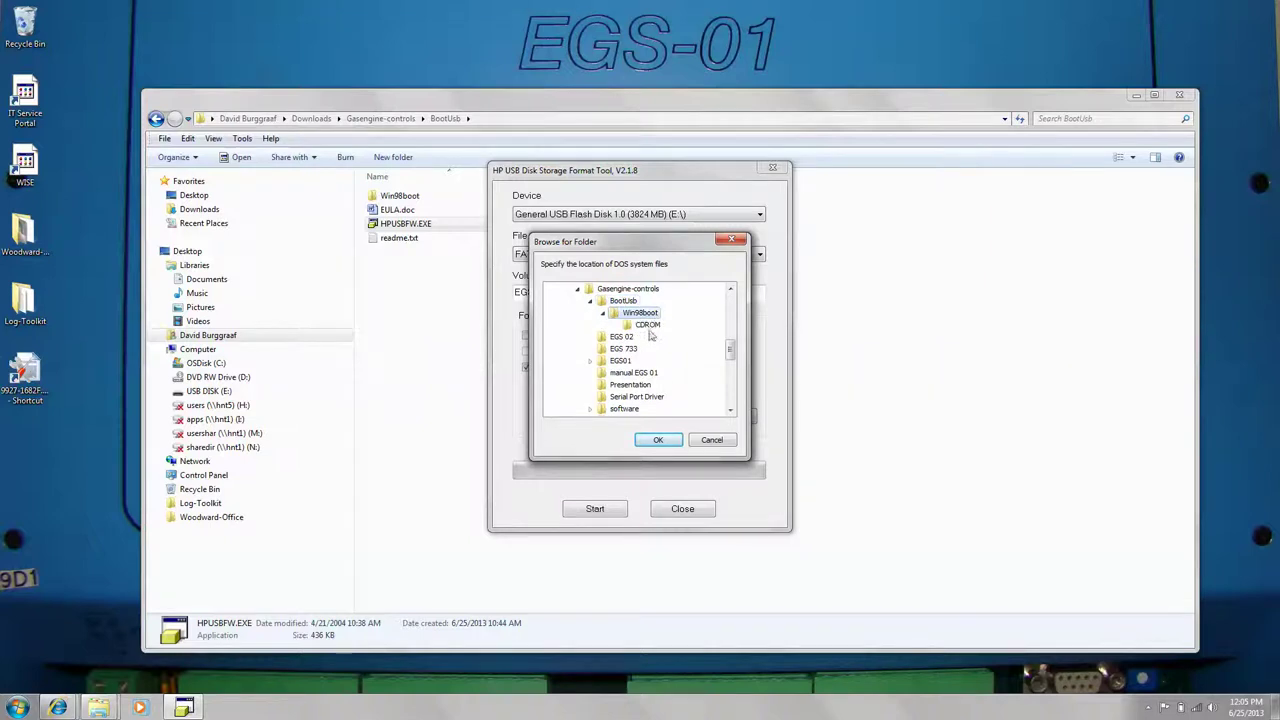
left_click(658, 440)
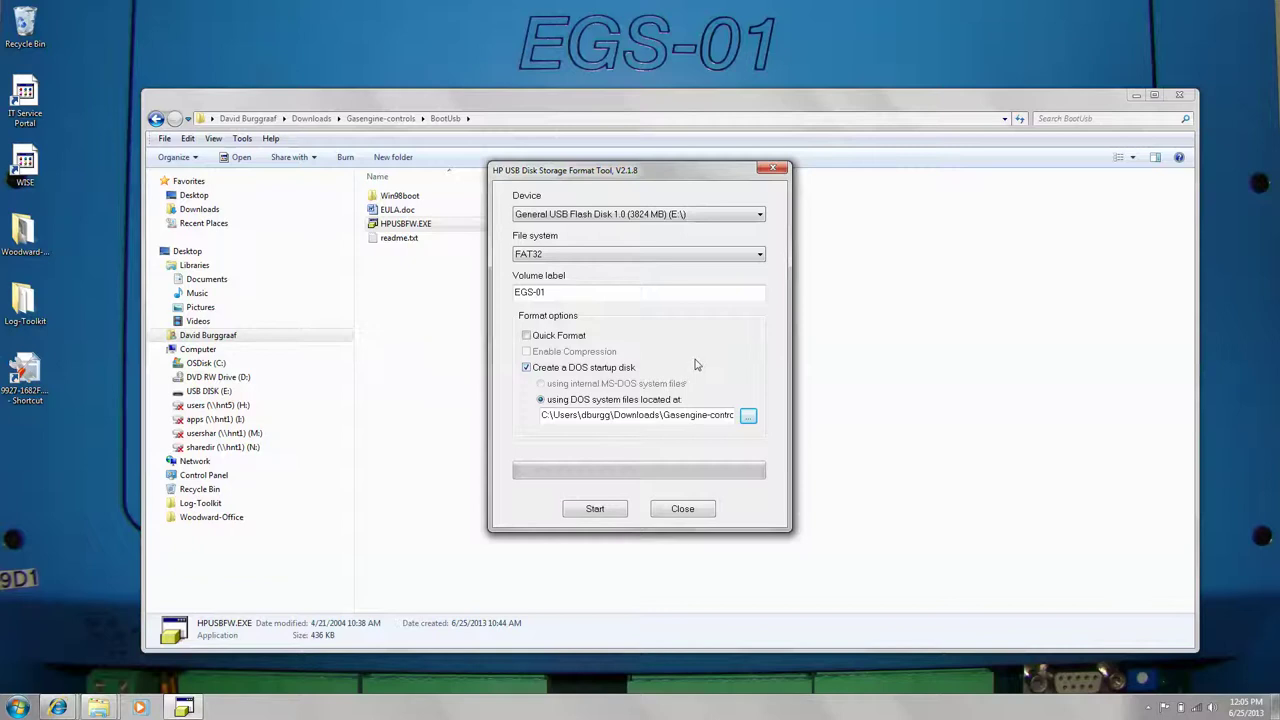
- Format the stick, accept the data-loss warning, then close the tool after the completion summary
left_click(594, 510)
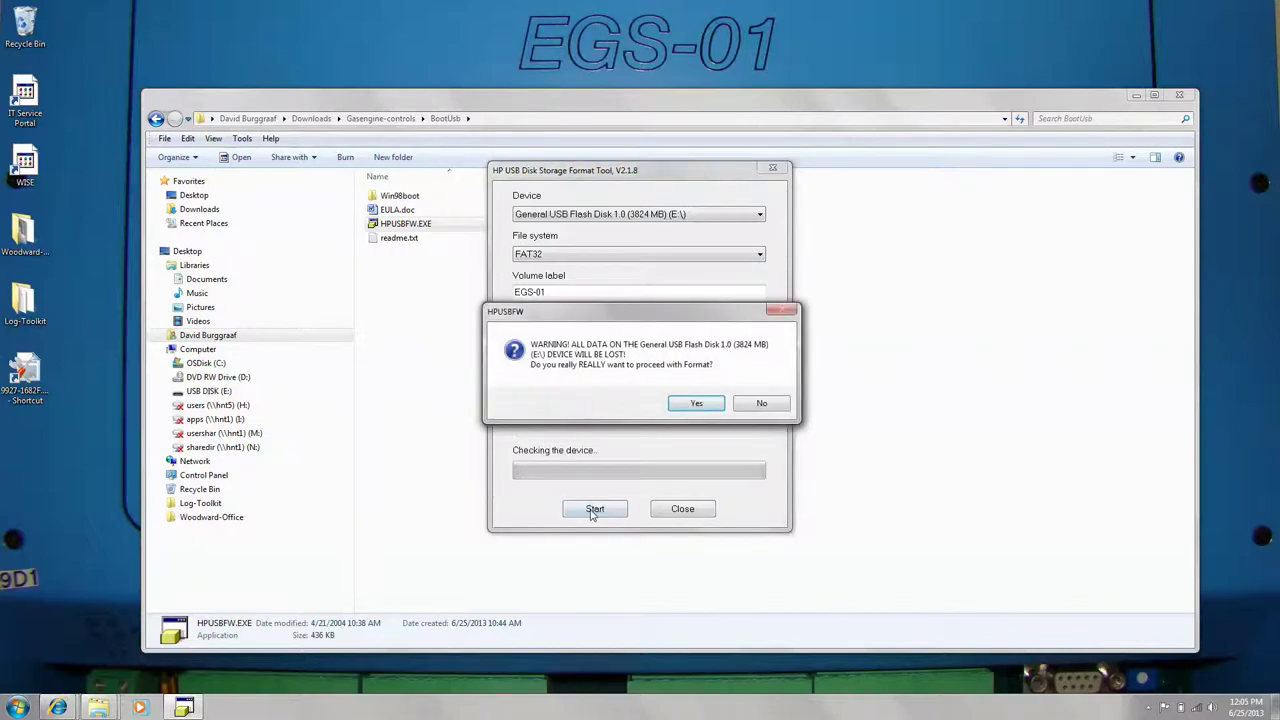
left_click(702, 408)
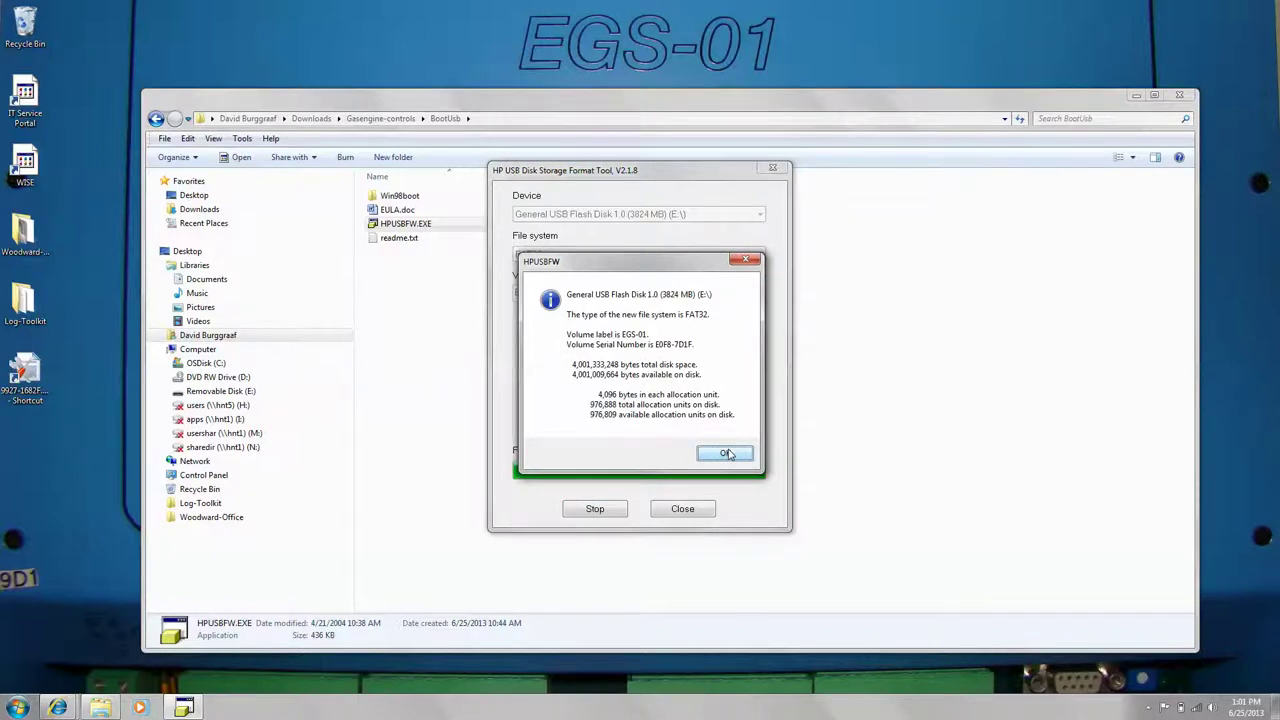
left_click(727, 454)
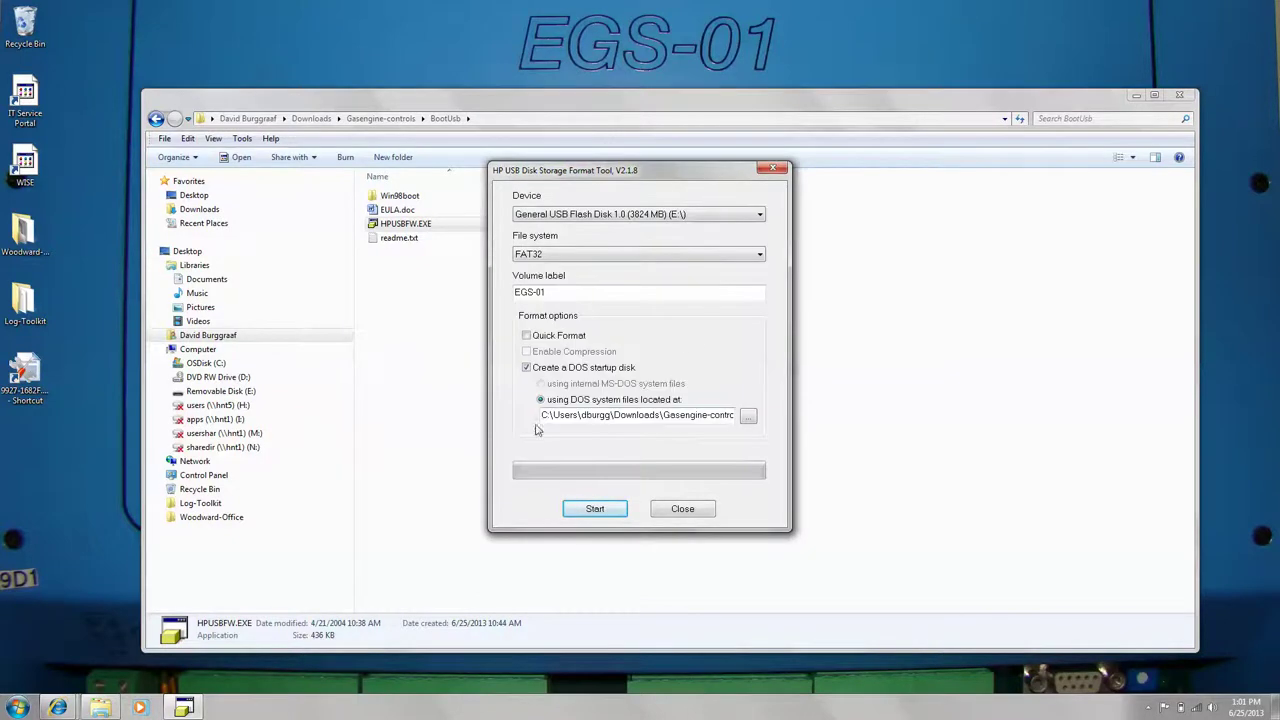
left_click(683, 509)
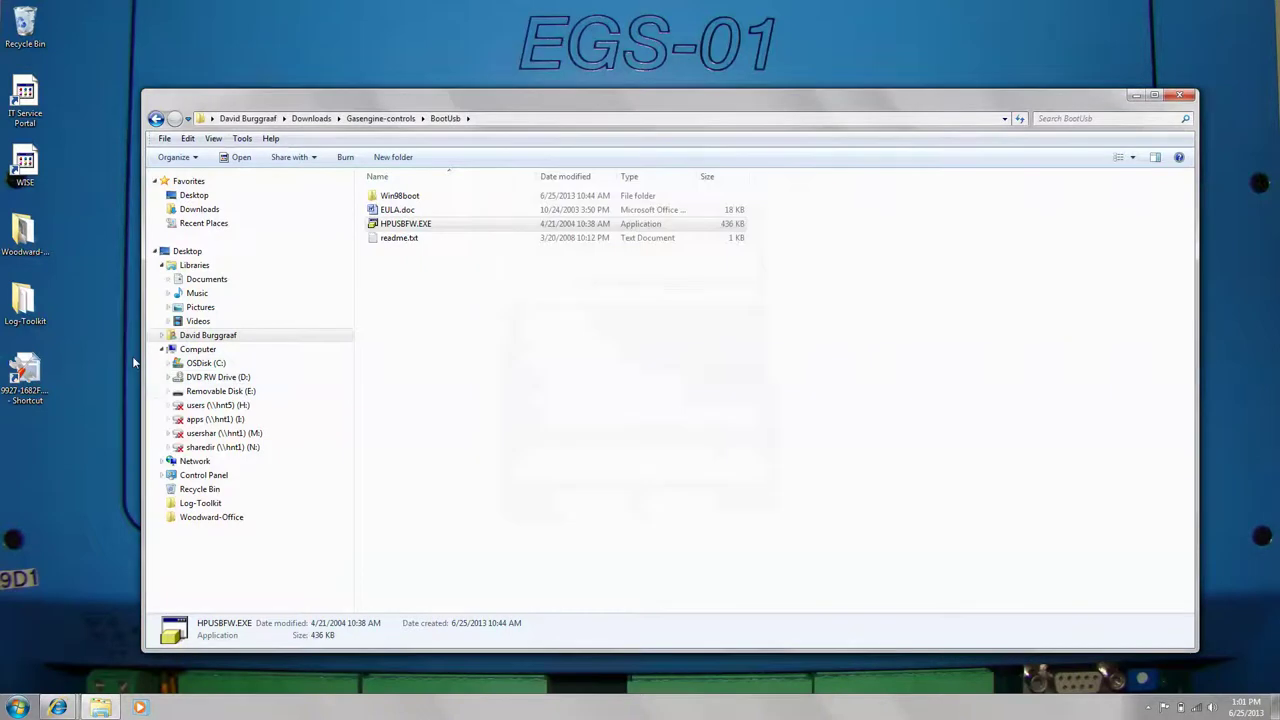
- Check EGS-01 (E:) holds COMMAND.COM, IO.SYS and MSDOS.SYS, then return to the Woodward page
left_click(198, 392)
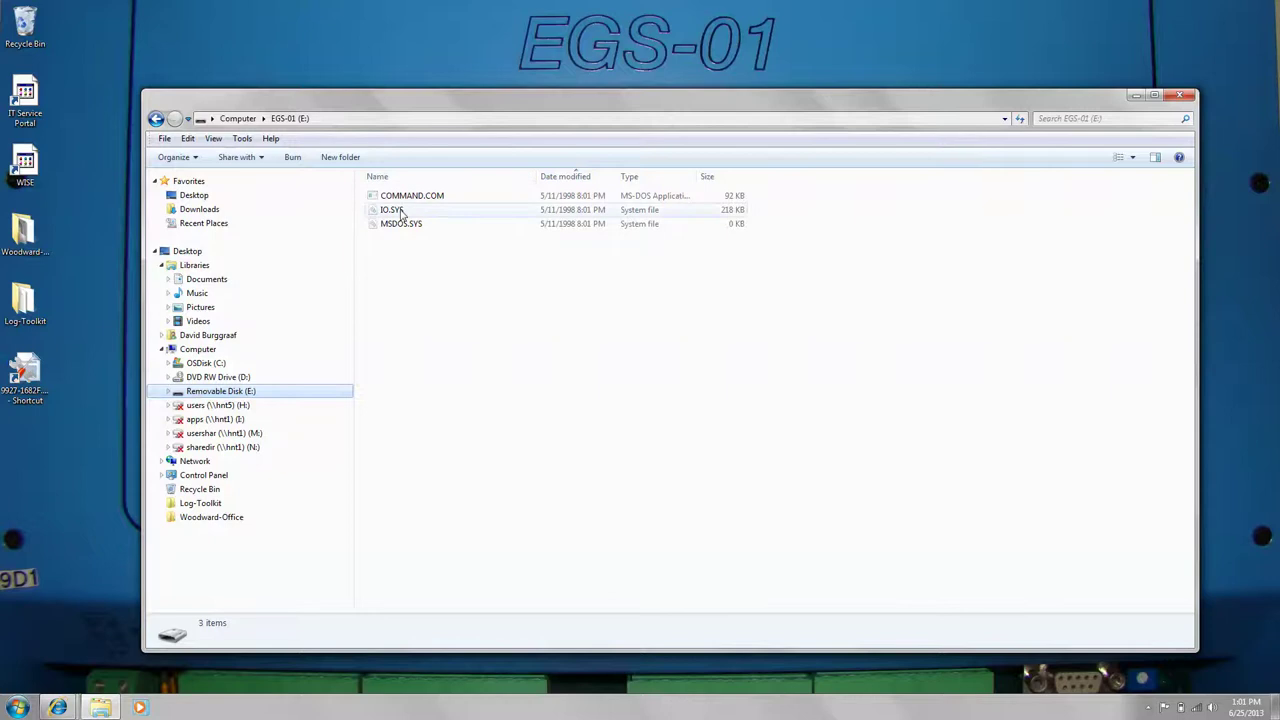
left_click(436, 288)
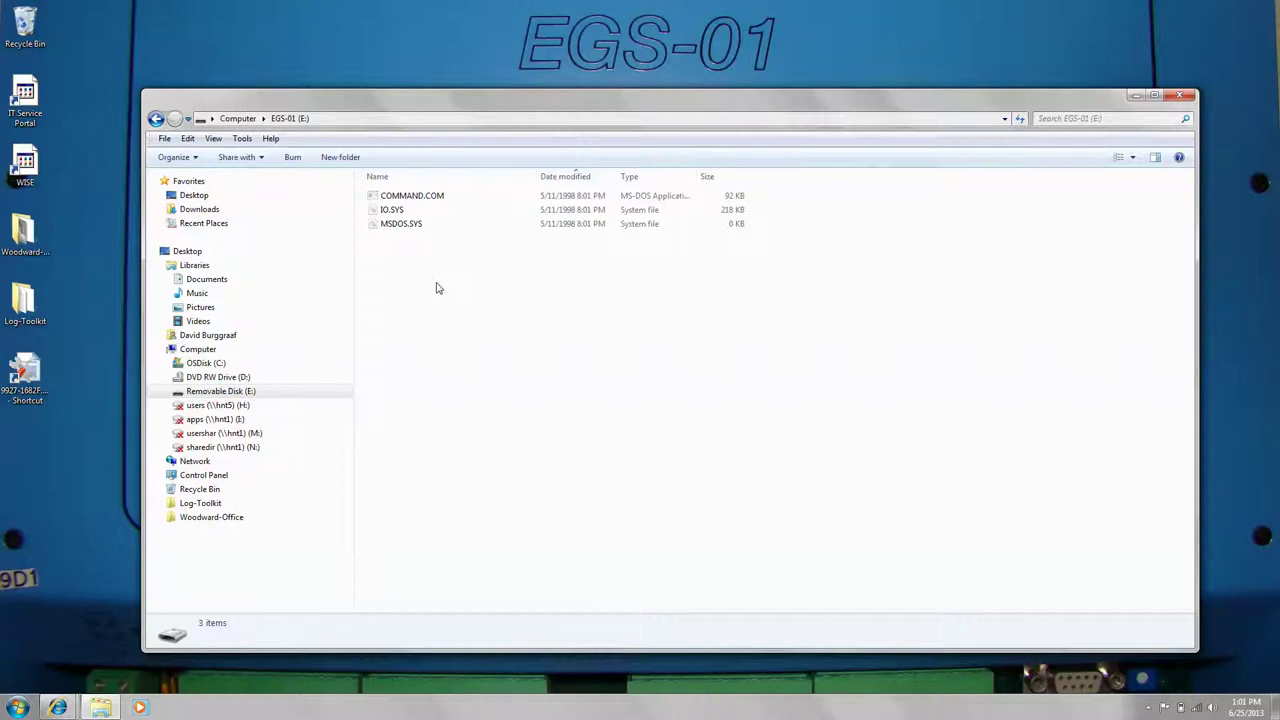
- Bring up the Woodward site, go to Support > Software, and search products for 'egs'
mouse_move(57, 707)
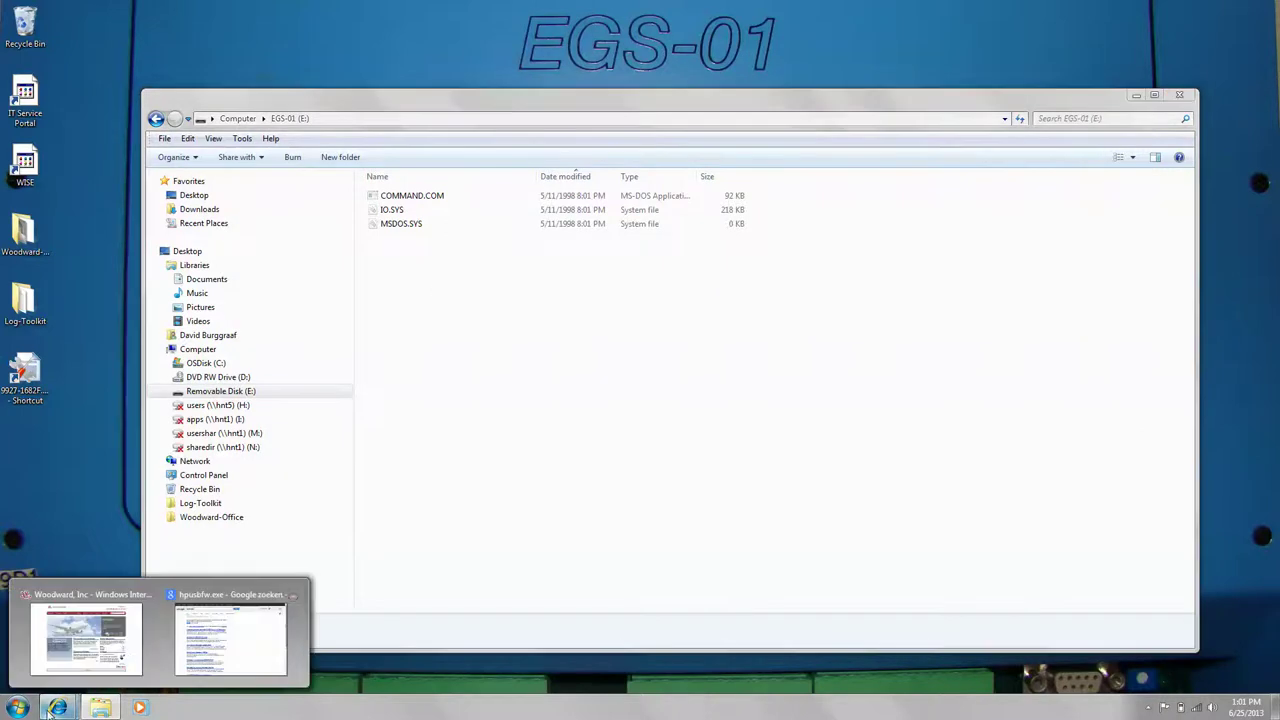
mouse_move(226, 663)
left_click(95, 640)
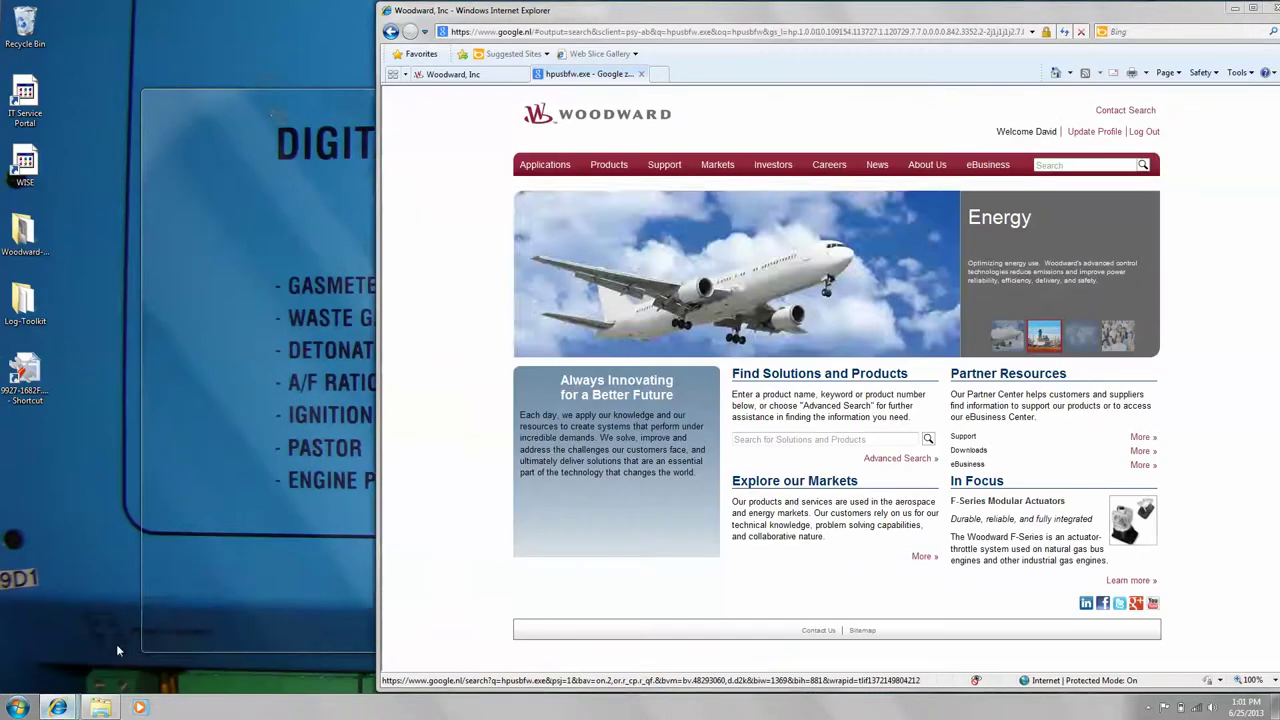
mouse_move(657, 170)
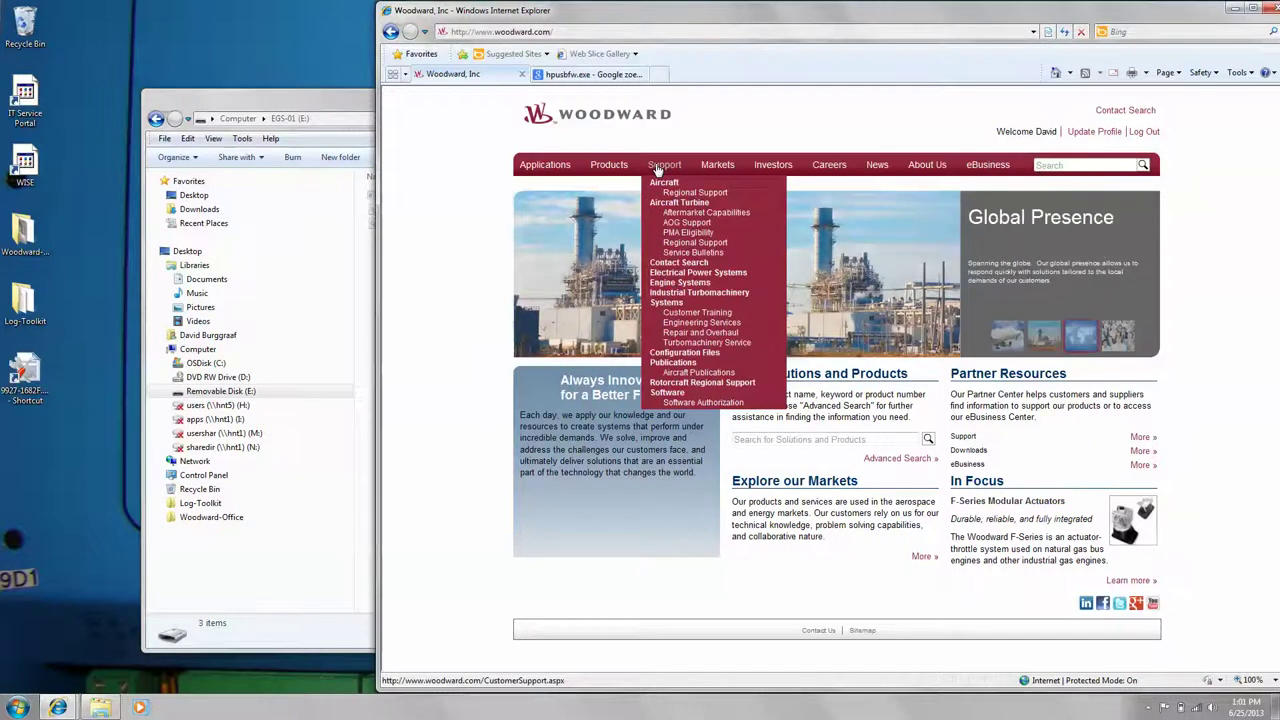
left_click(668, 396)
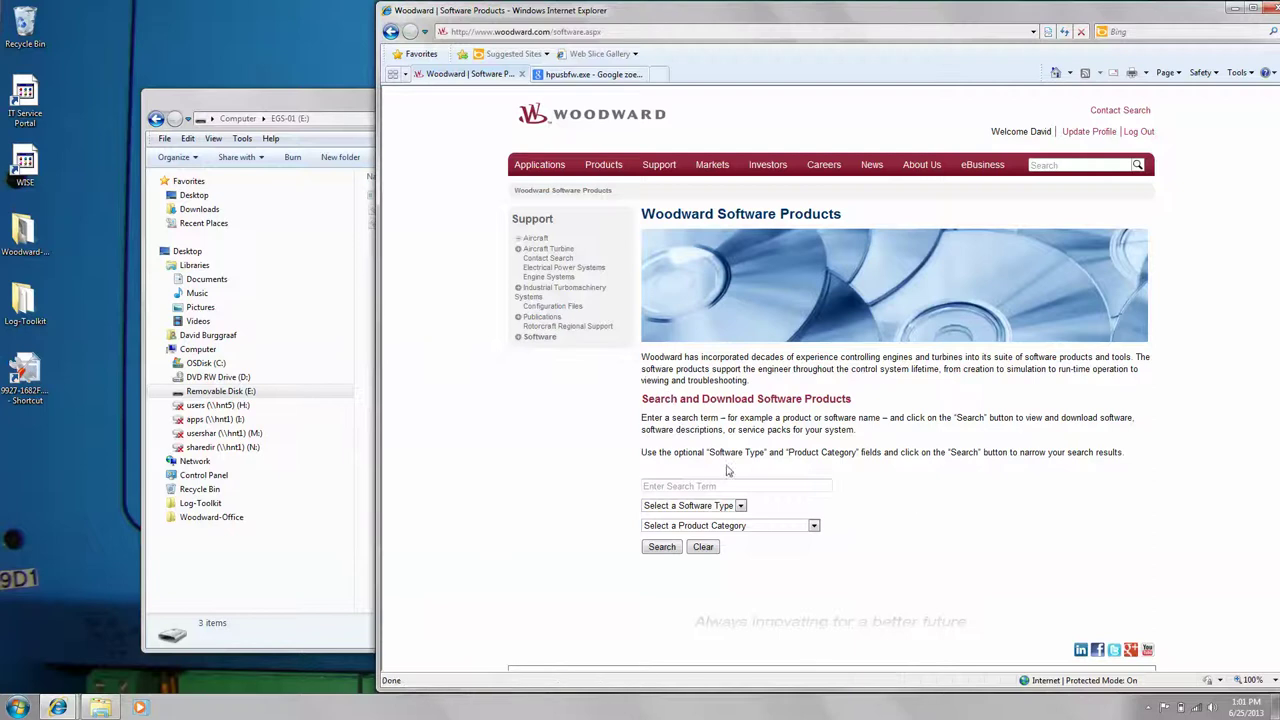
left_click(679, 487)
left_click(662, 547)
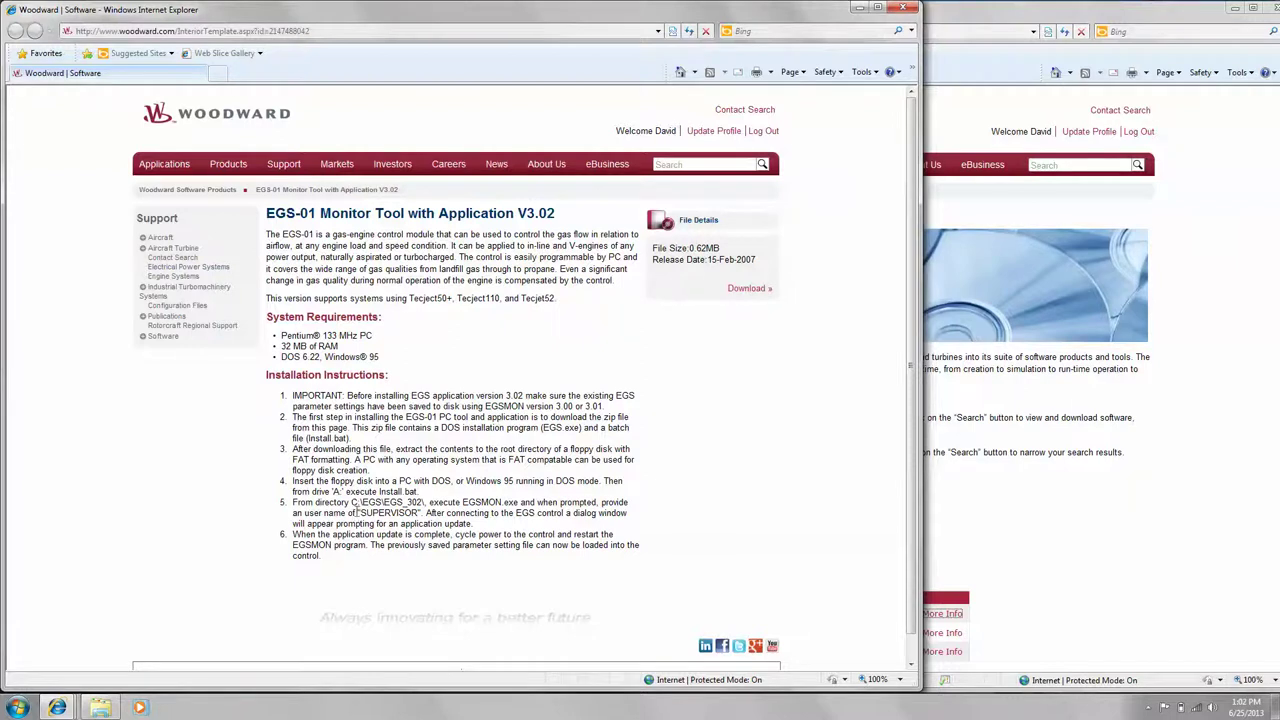
- Highlight the SUPERVISOR user name and C:\EGS\EGS_302\ path in the instructions, then start the download
left_click_drag(357, 513, 420, 513)
left_click(364, 507)
left_click_drag(349, 504, 428, 506)
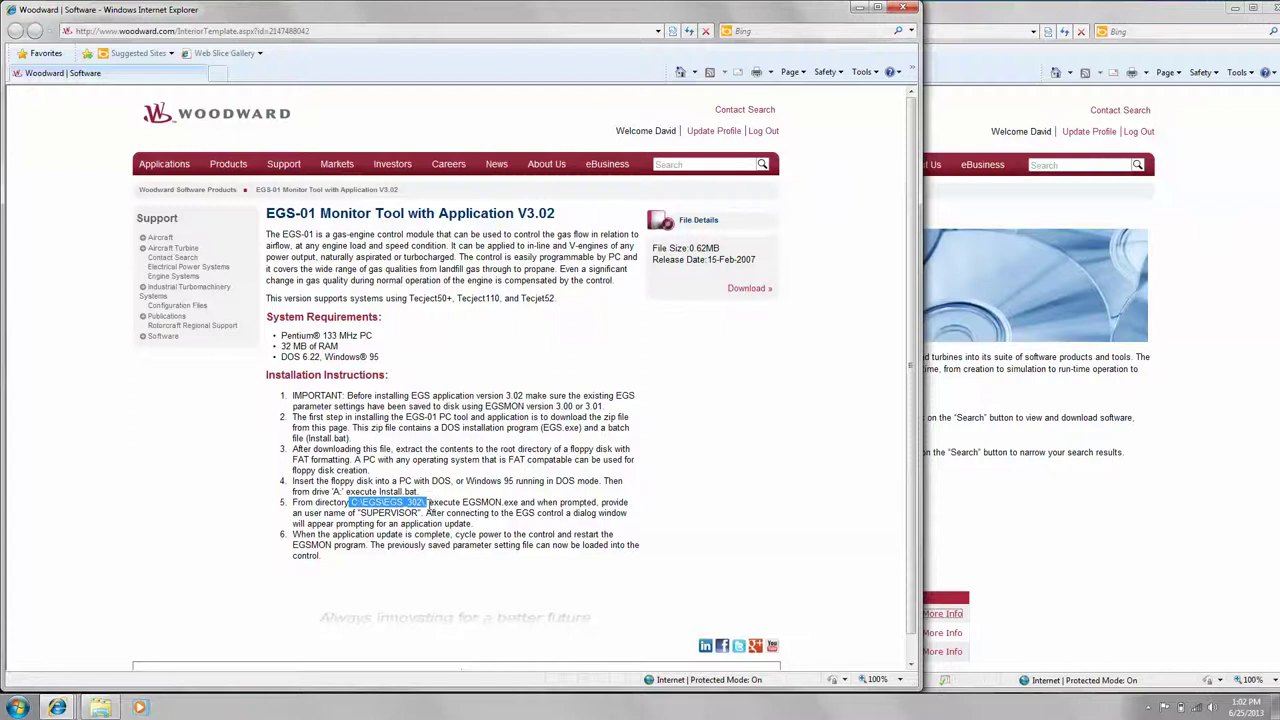
left_click(428, 507)
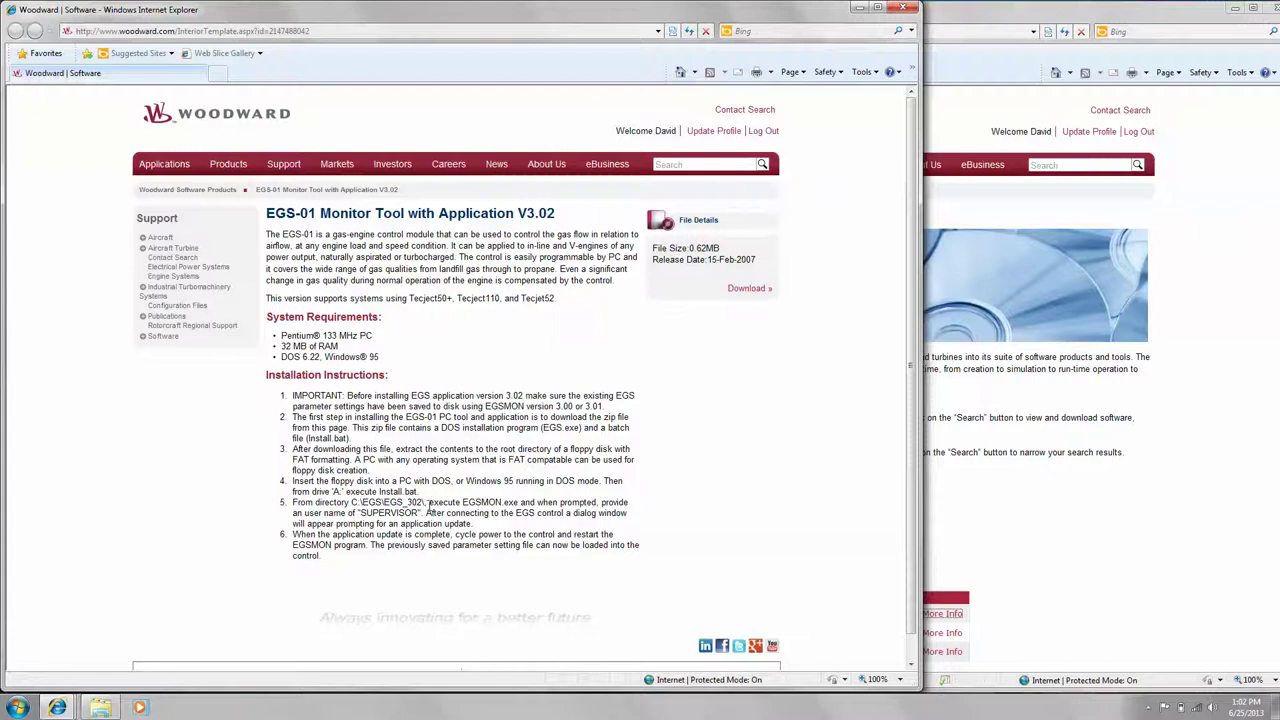
left_click(745, 290)
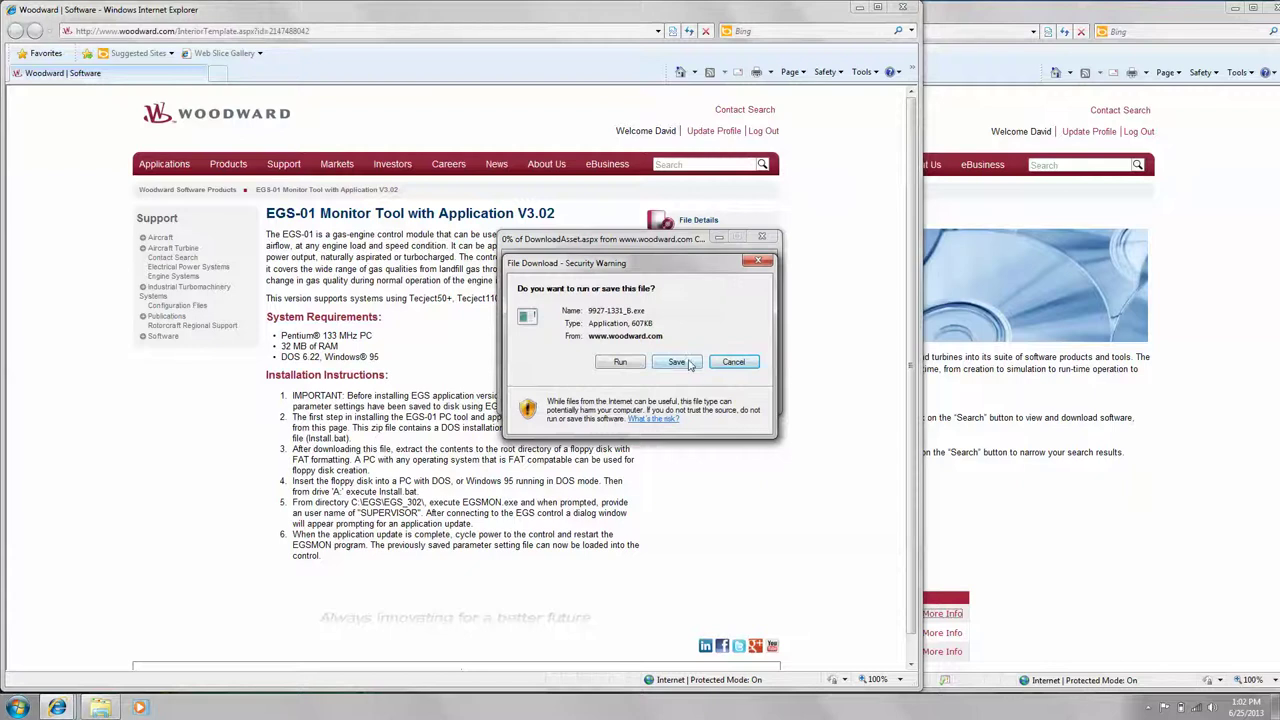
- Save 9927-1331_B.exe to the root of the EGS-01 (E:) stick
left_click(696, 365)
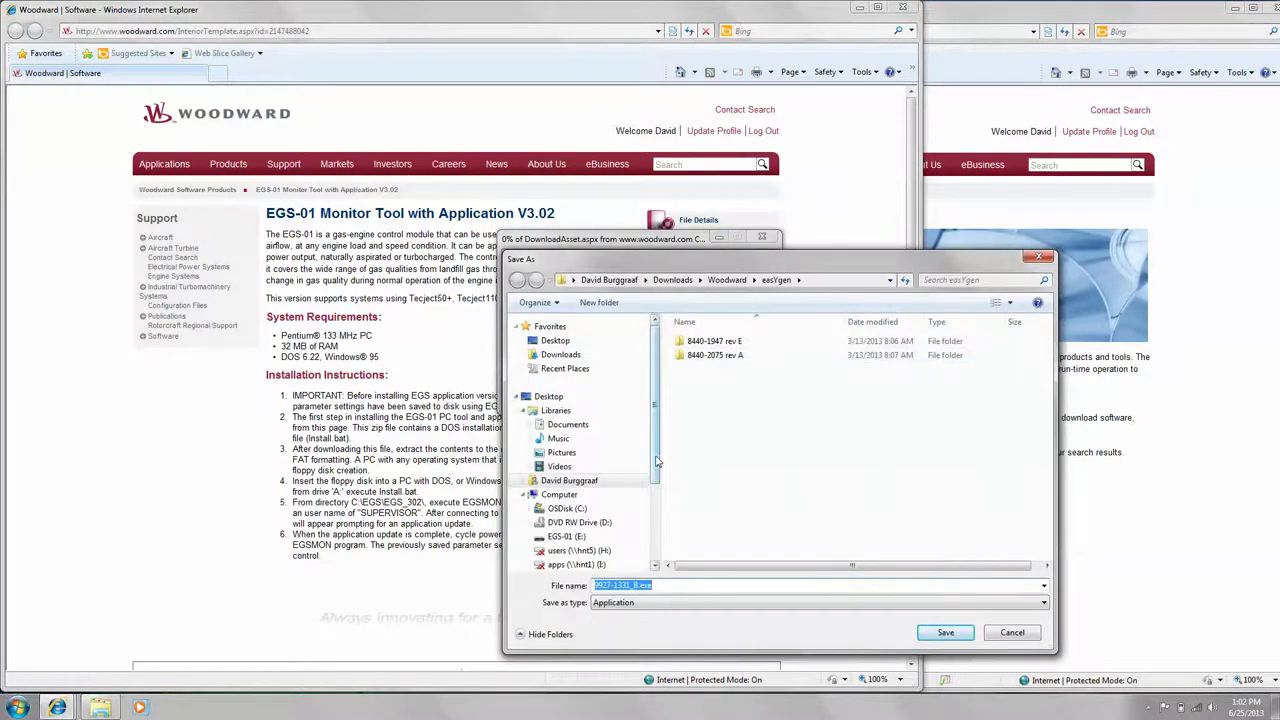
scroll(656, 466, "down", 1)
left_click(568, 516)
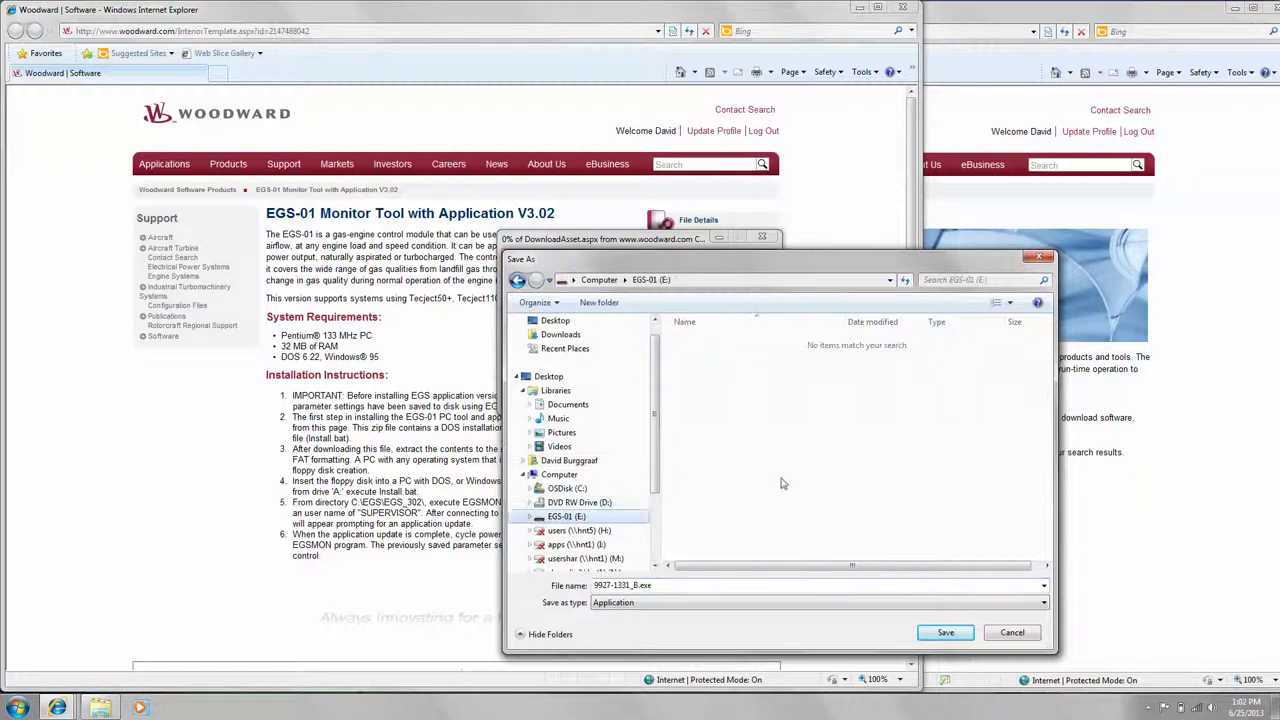
left_click(731, 467)
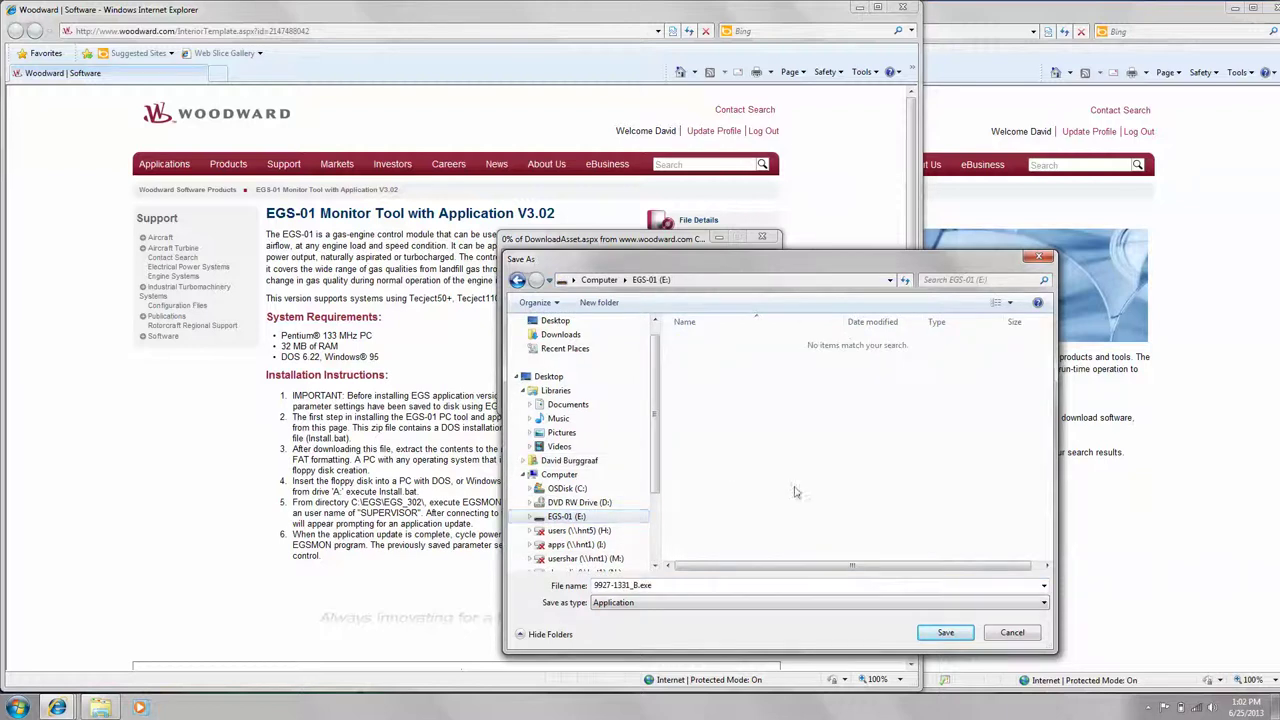
left_click(943, 634)
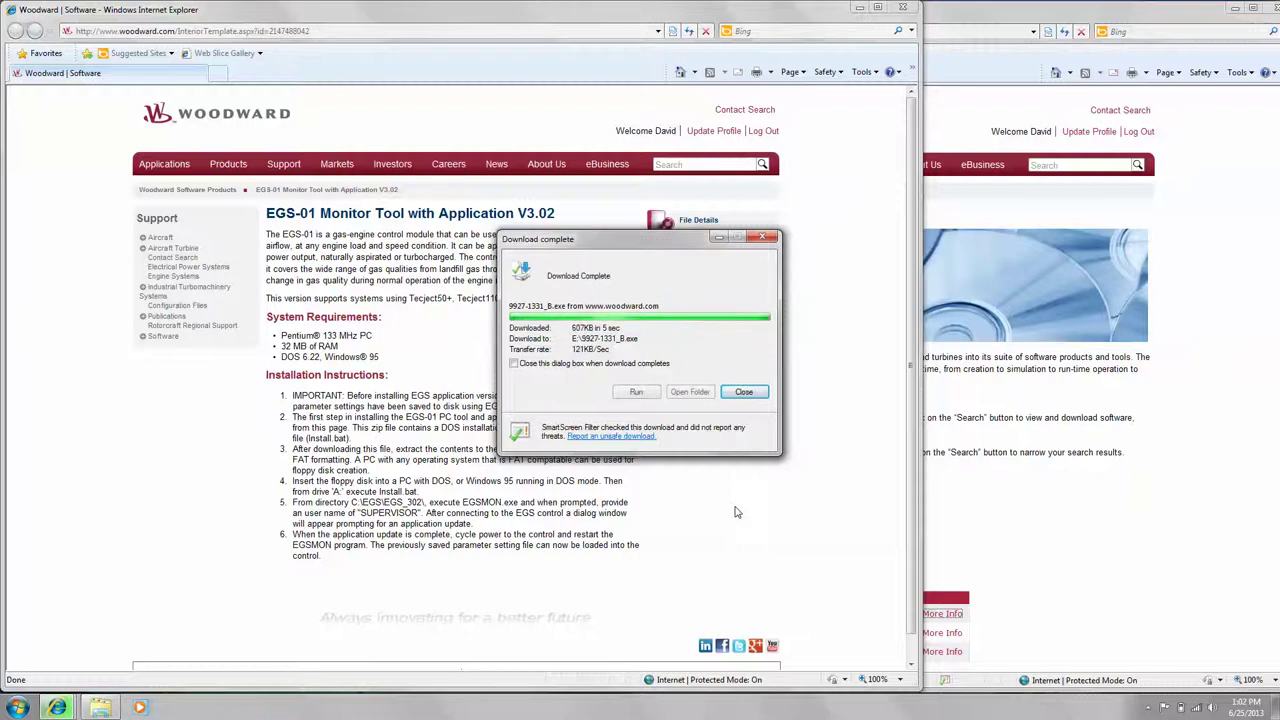
- Run 9927-1331_B.exe and unzip its 2 files to E:\, then bring up the EGS-01 drive window
left_click(636, 393)
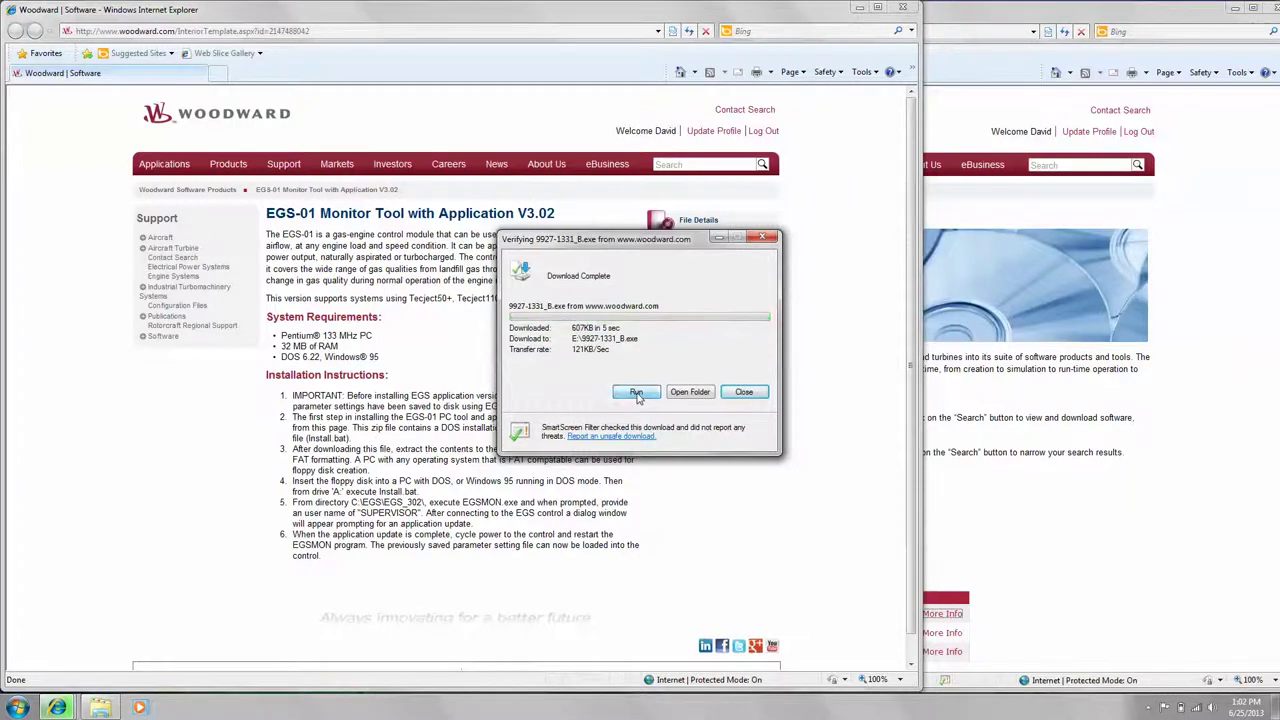
left_click(700, 358)
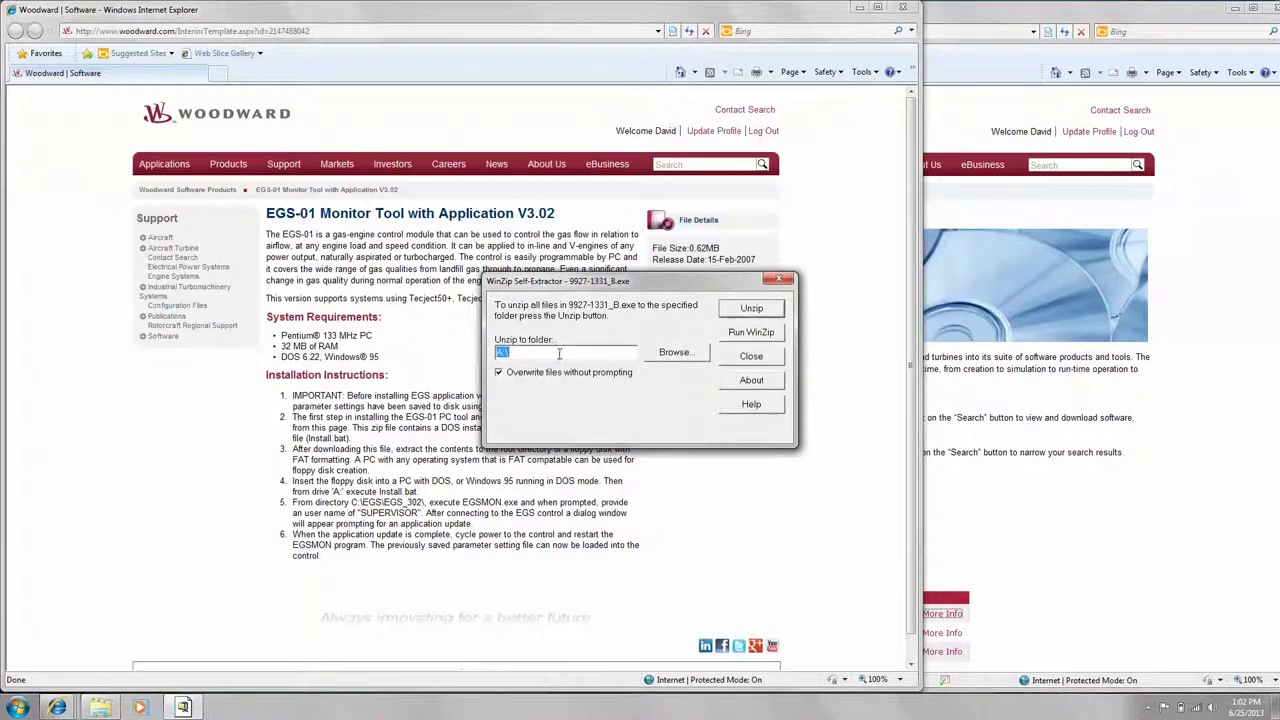
left_click(661, 353)
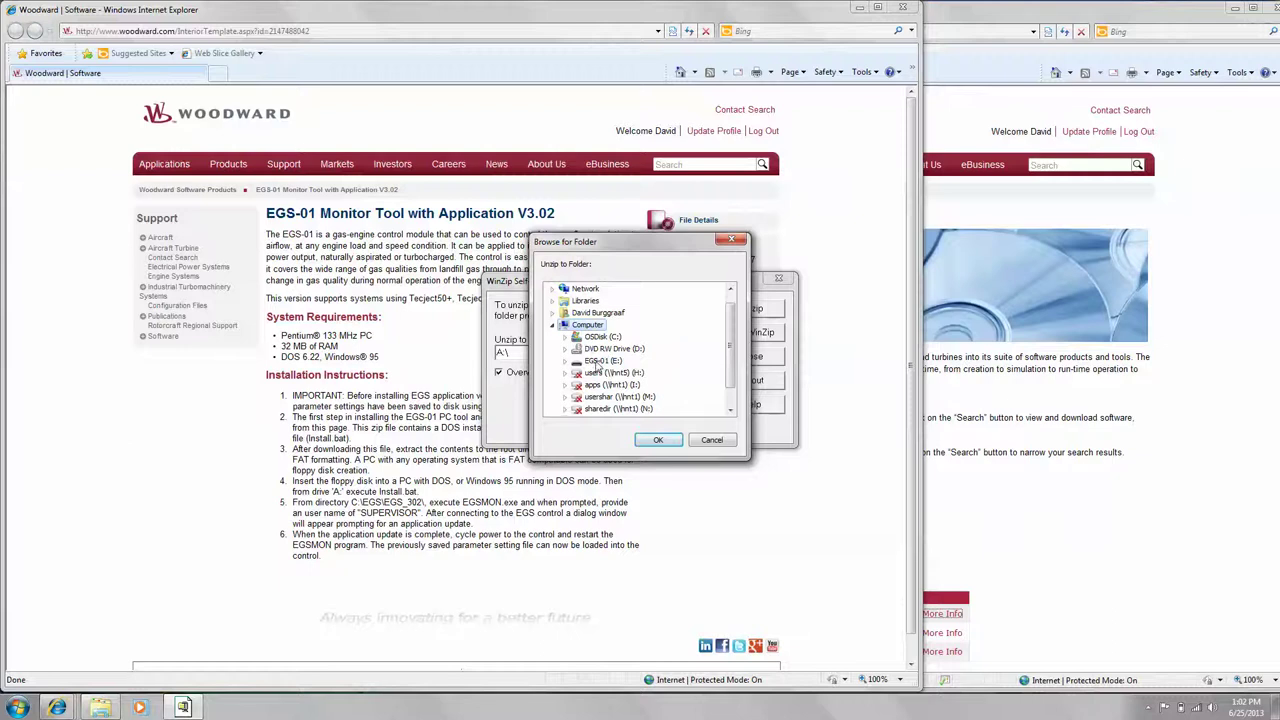
left_click(600, 361)
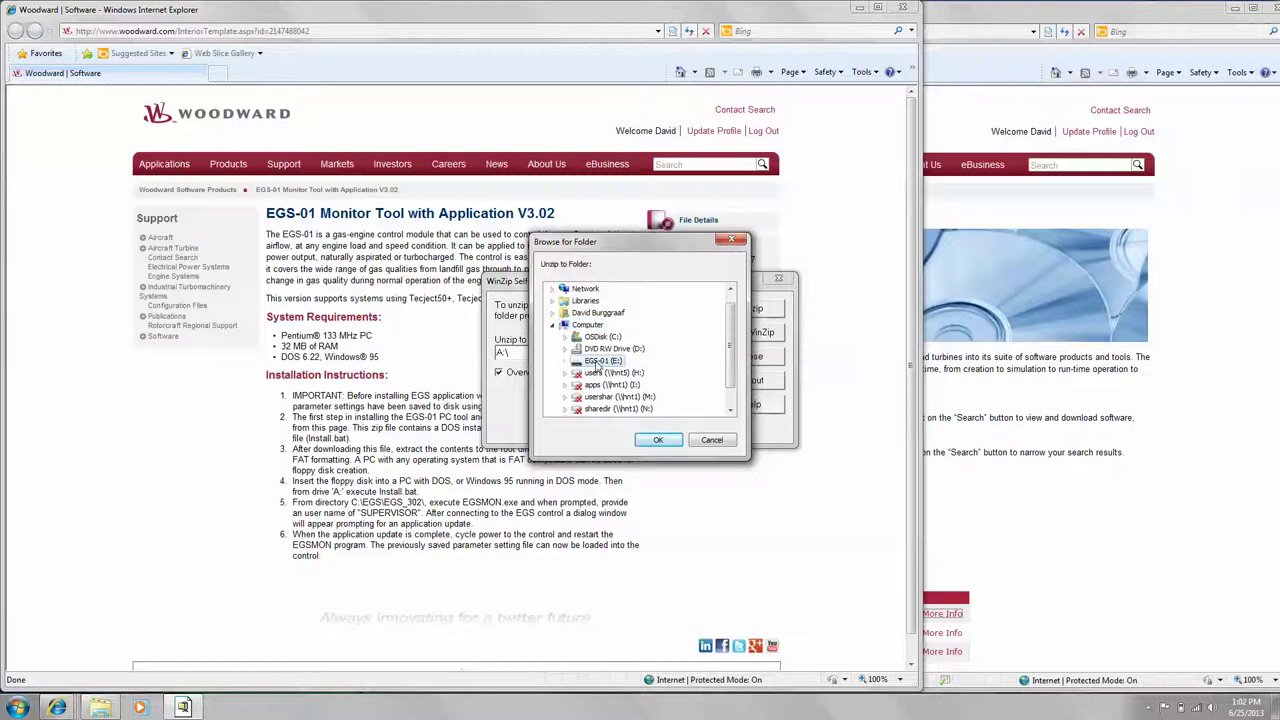
left_click(659, 441)
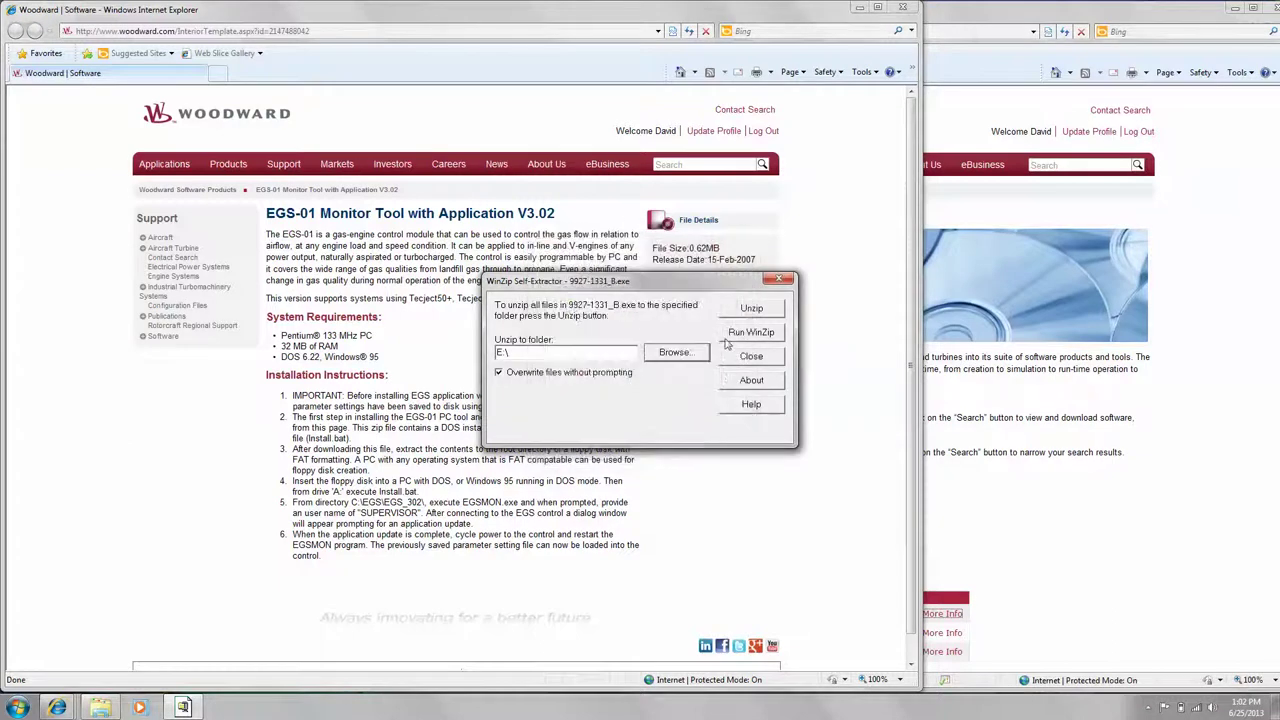
left_click(754, 311)
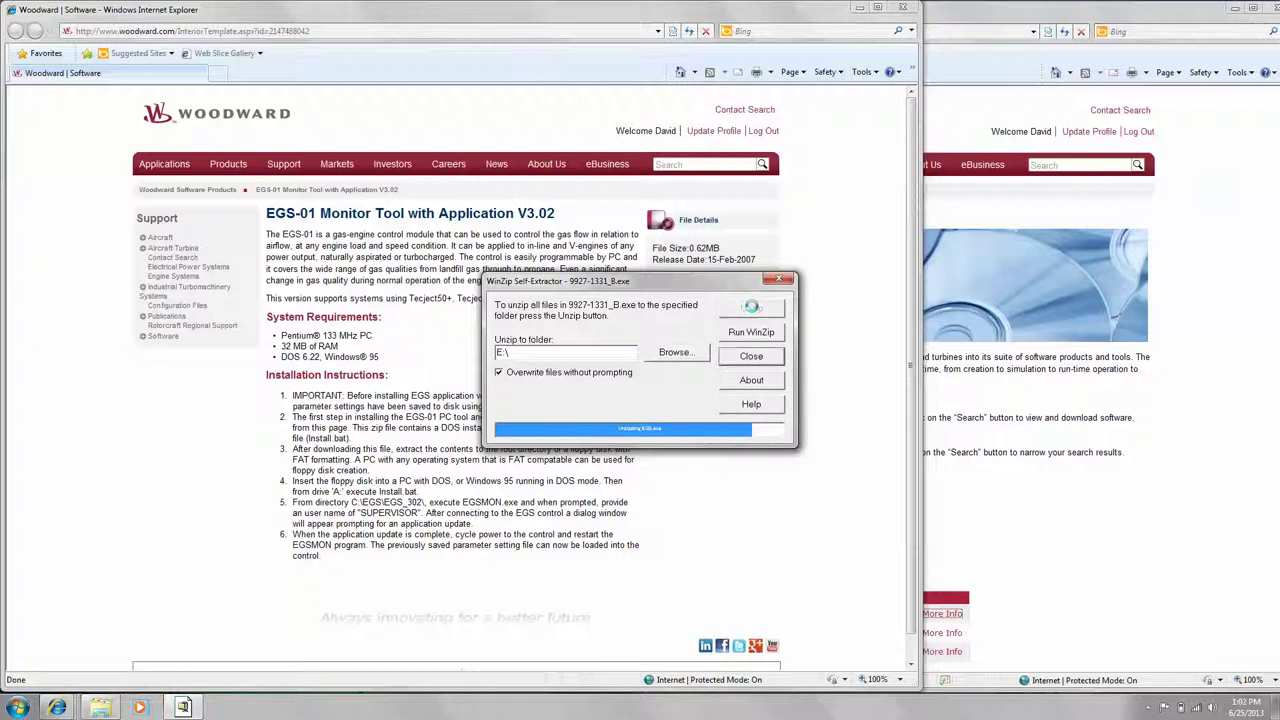
left_click(676, 392)
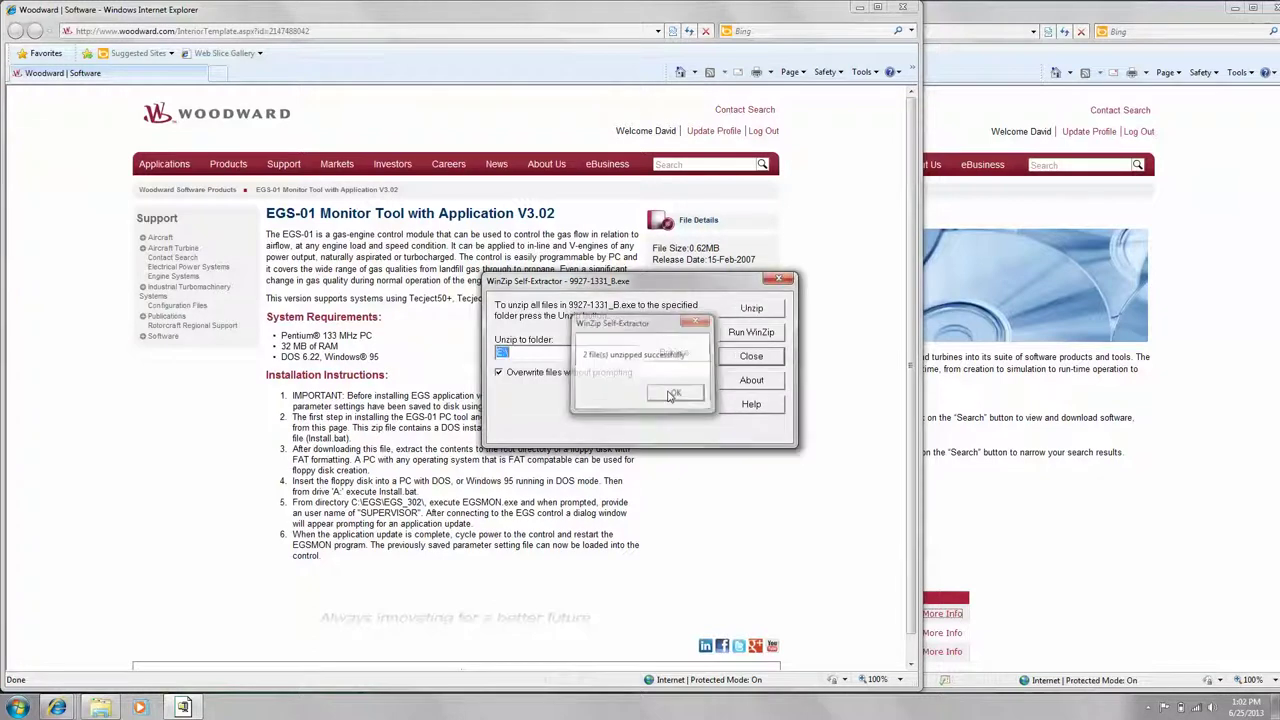
left_click(100, 707)
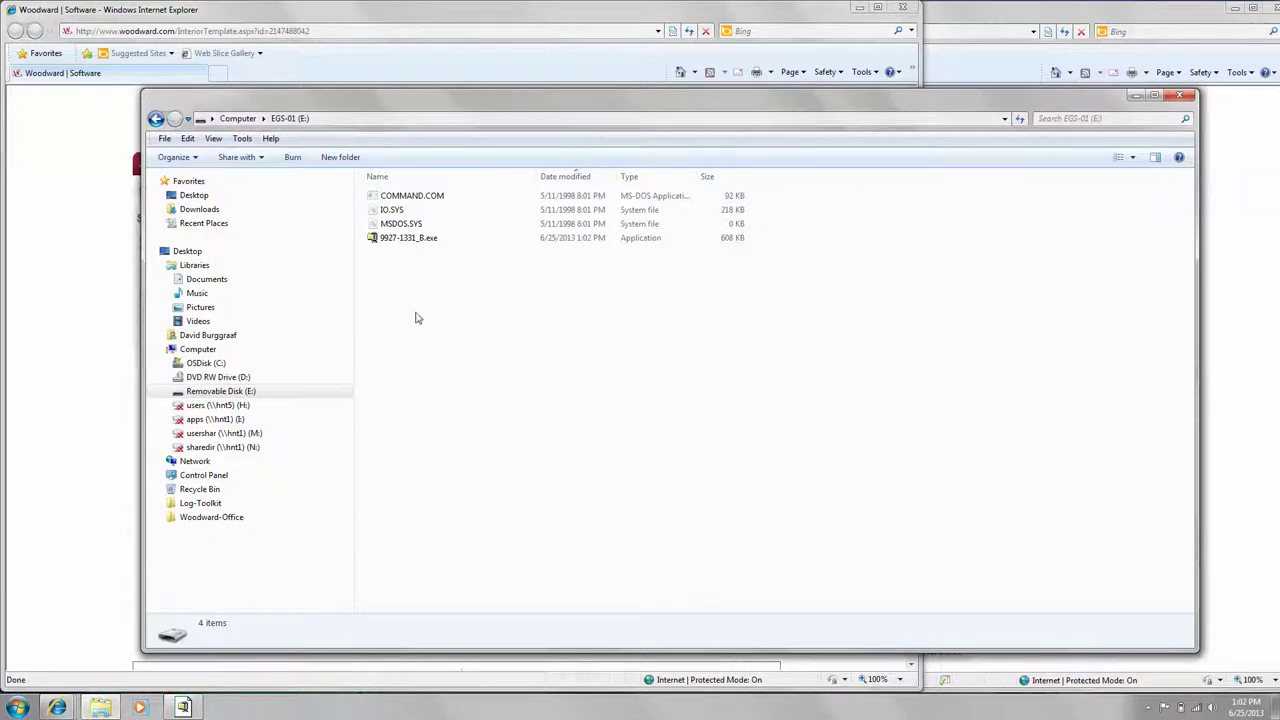
- Confirm EGS.exe and INSTALL.BAT are on the EGS-01 stick, then try launching EGS.exe and dismiss the Windows incompatibility error
left_click(198, 394)
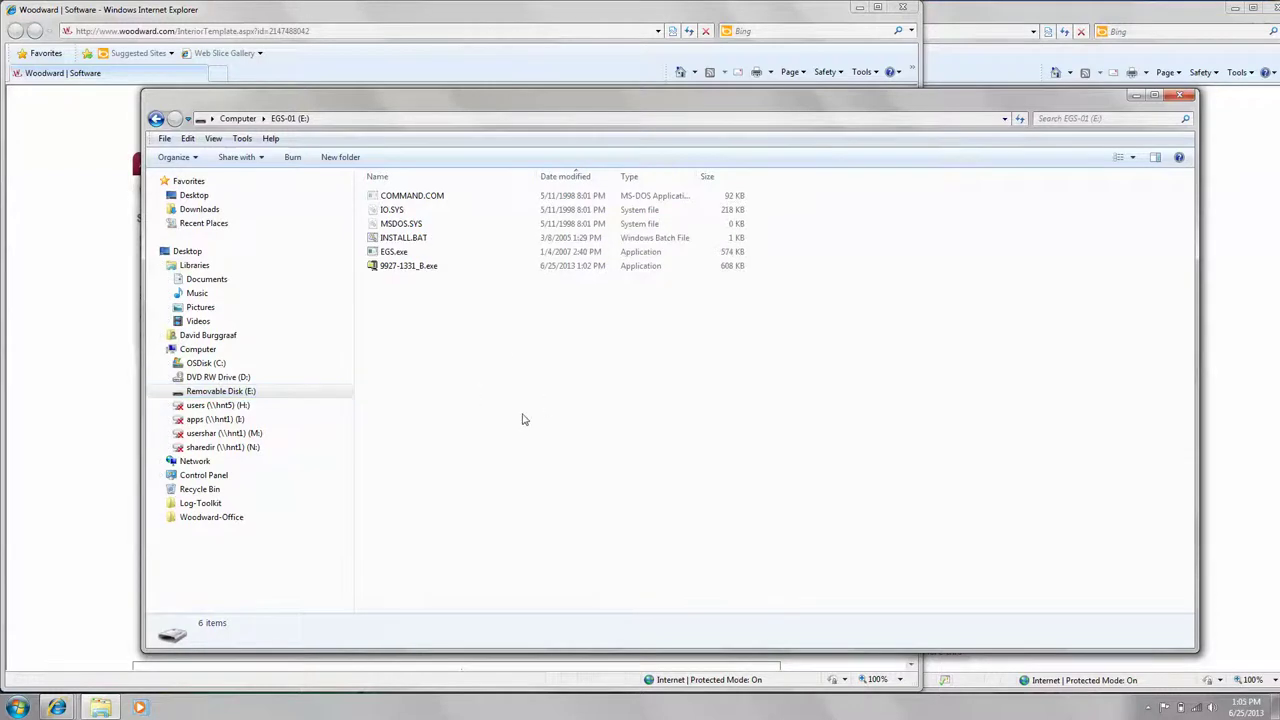
left_click(388, 254)
double_click(388, 254)
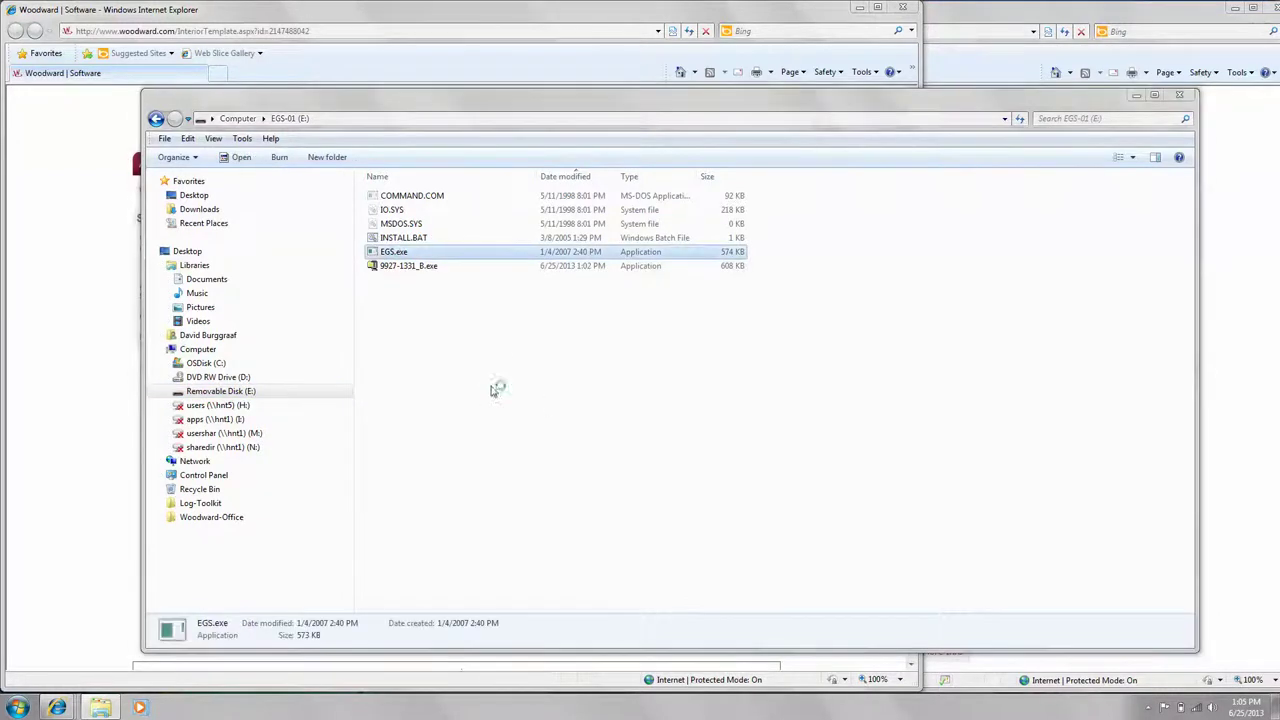
left_click(790, 362)
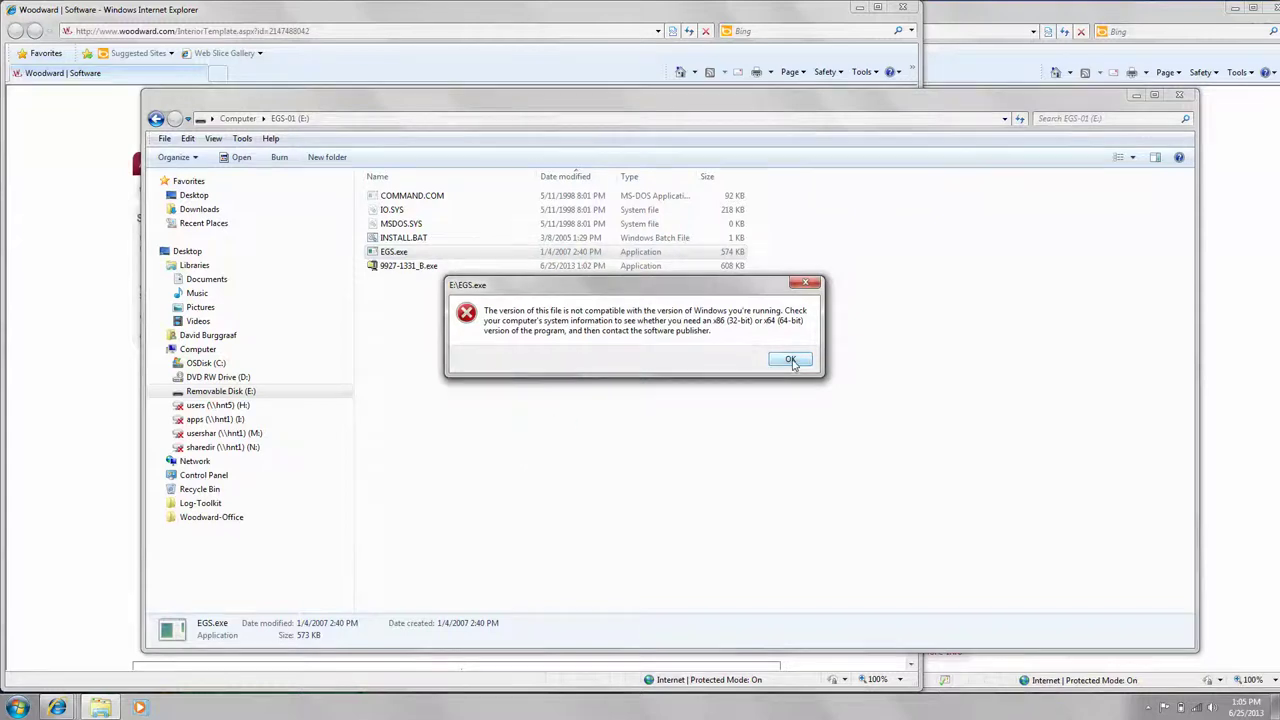